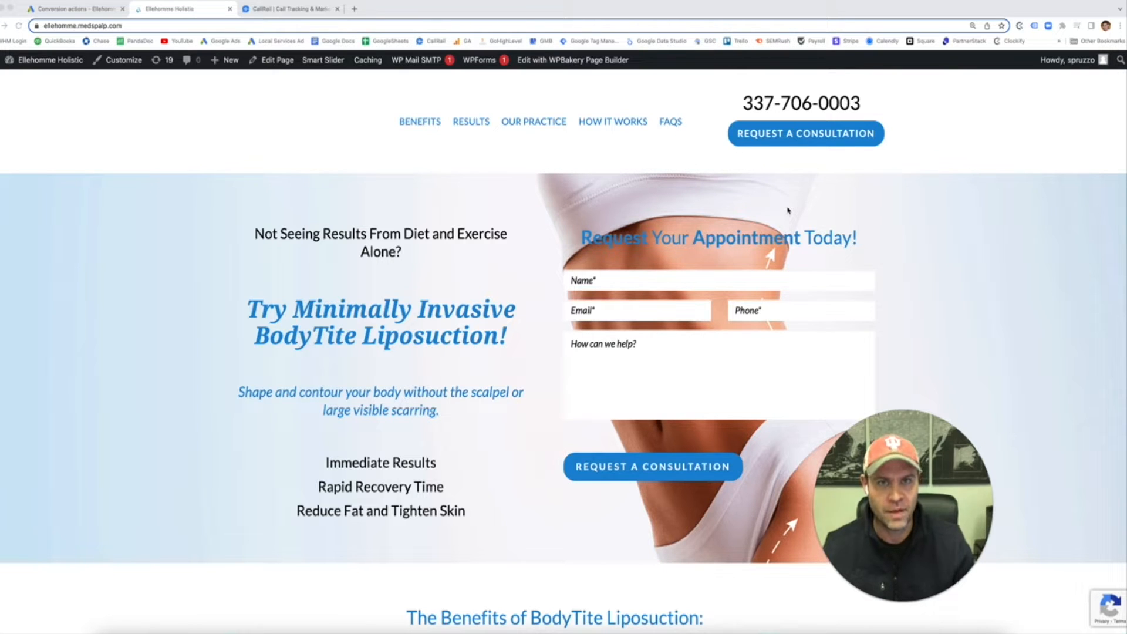
Step: Look over the Google Ads conversion actions and the Ellehomme Holistic site, then return to CallRail
click(95, 10)
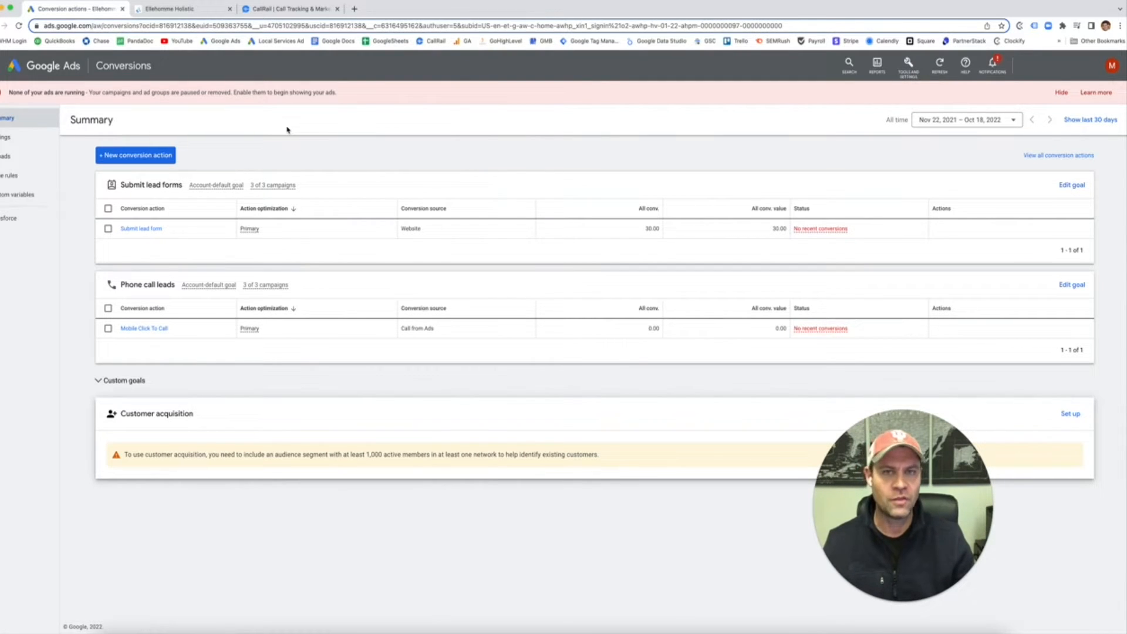
click(186, 9)
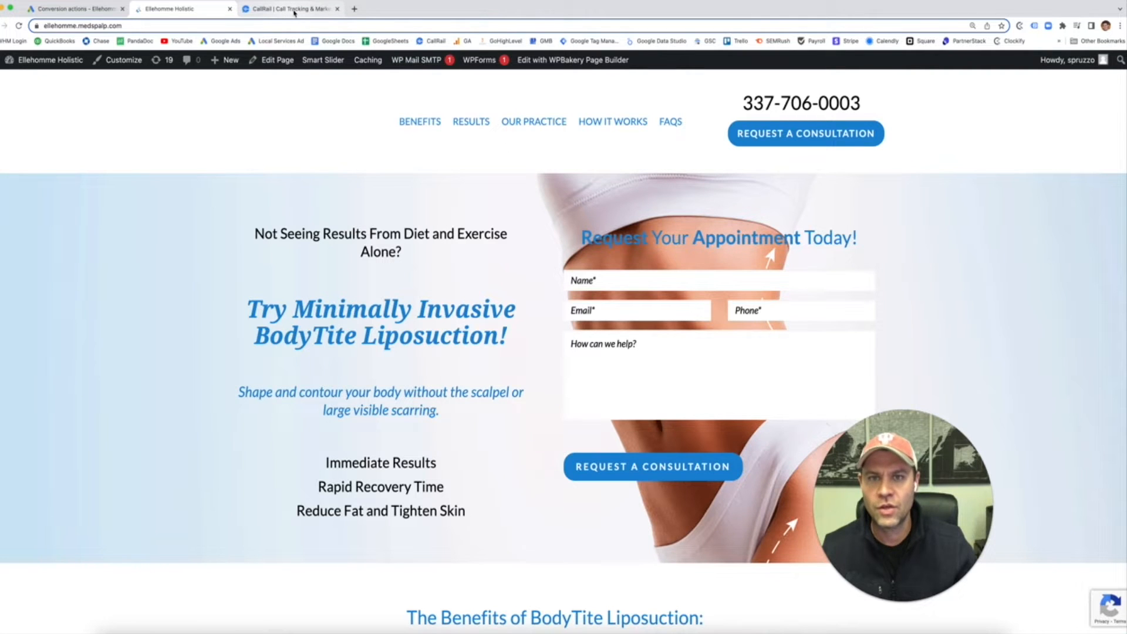
click(294, 13)
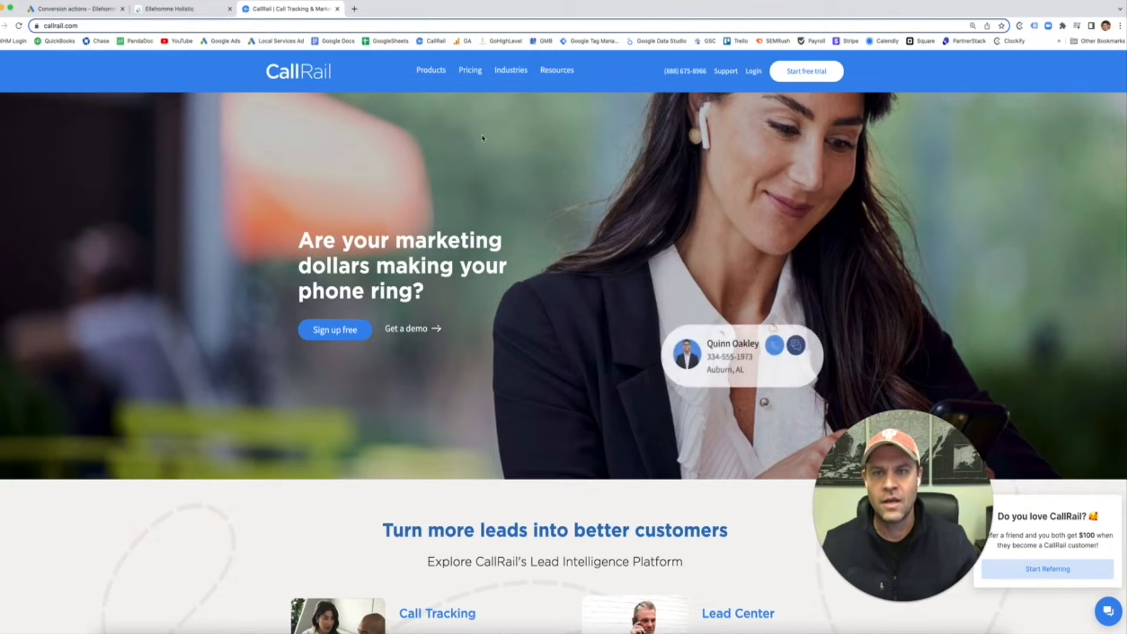
Step: Review CallRail's pricing, noting the 45/mo Call Tracking plan with 5 local numbers, then log in
mouse_move(425, 75)
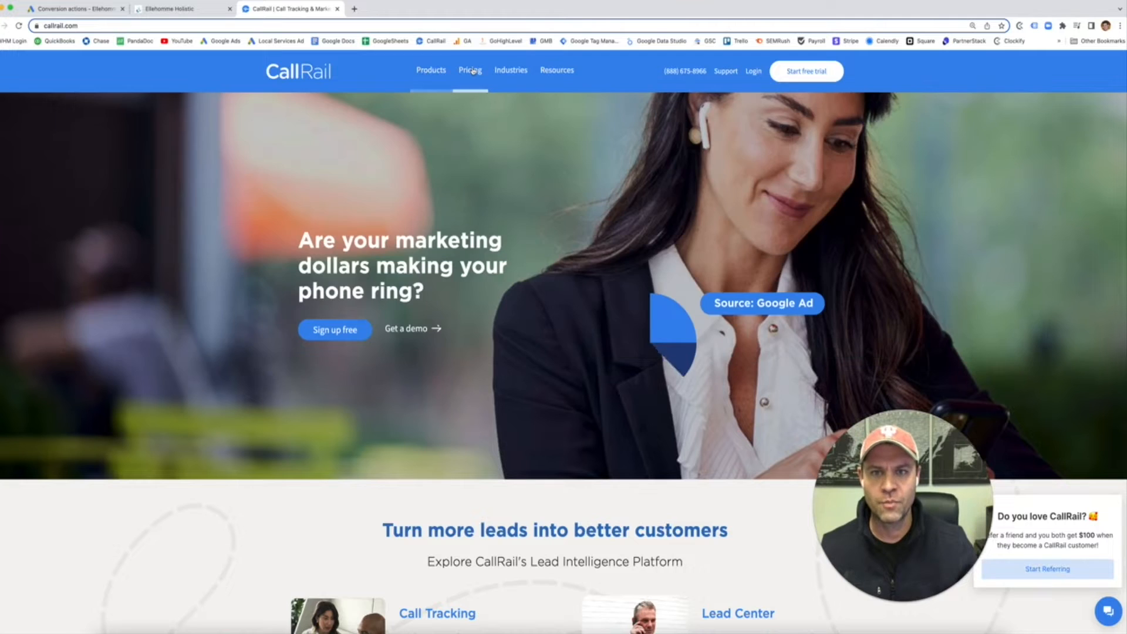
click(471, 70)
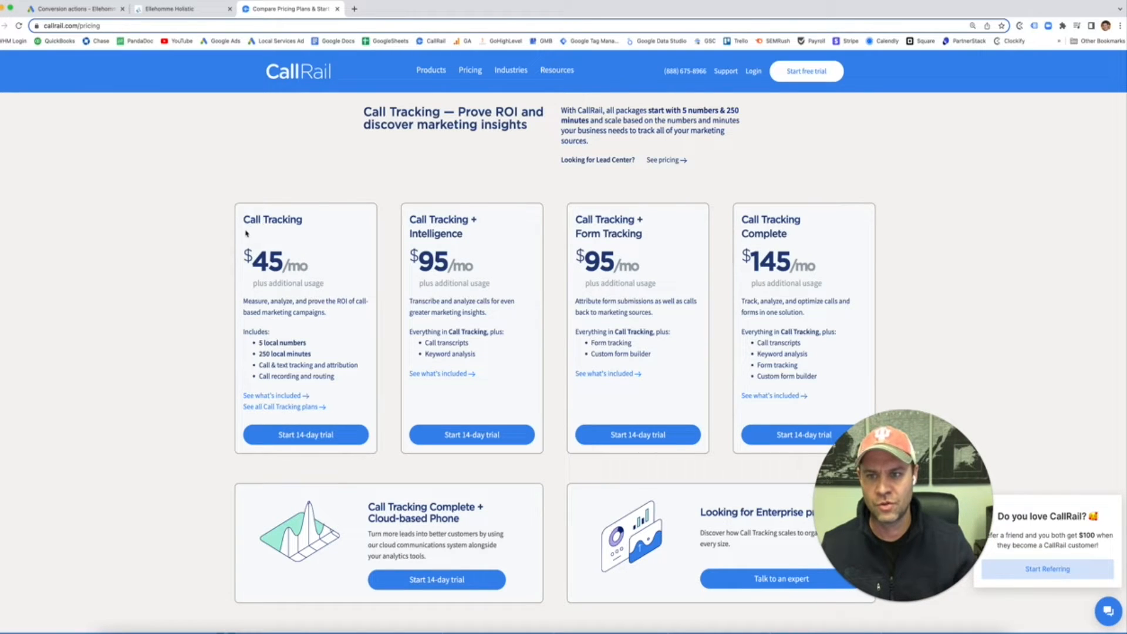
drag(252, 262, 323, 271)
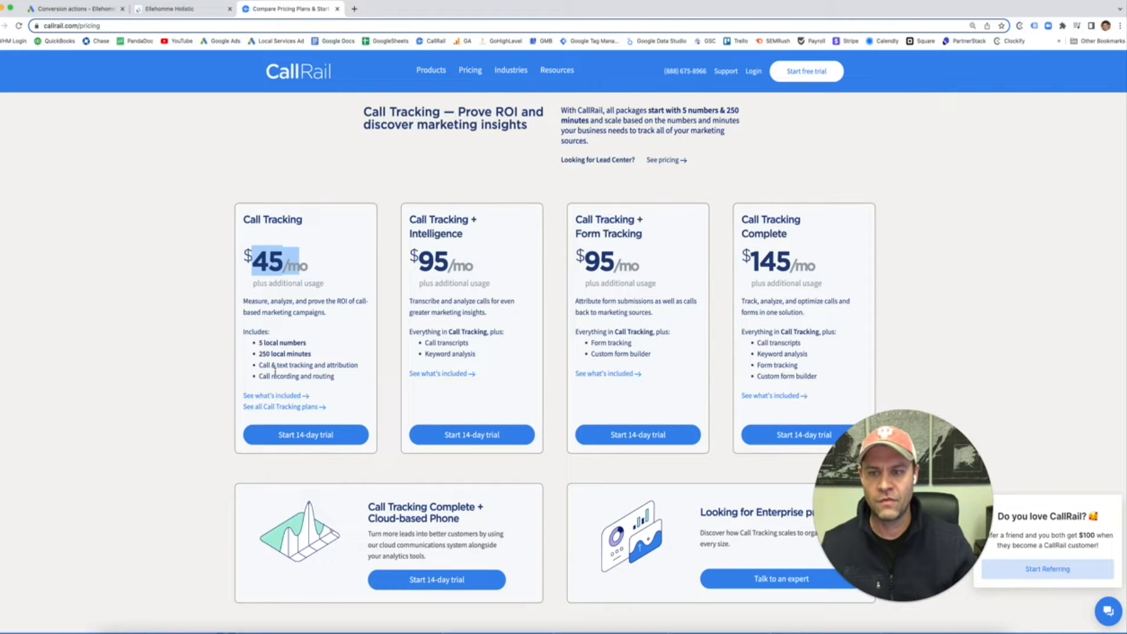
drag(260, 345, 346, 348)
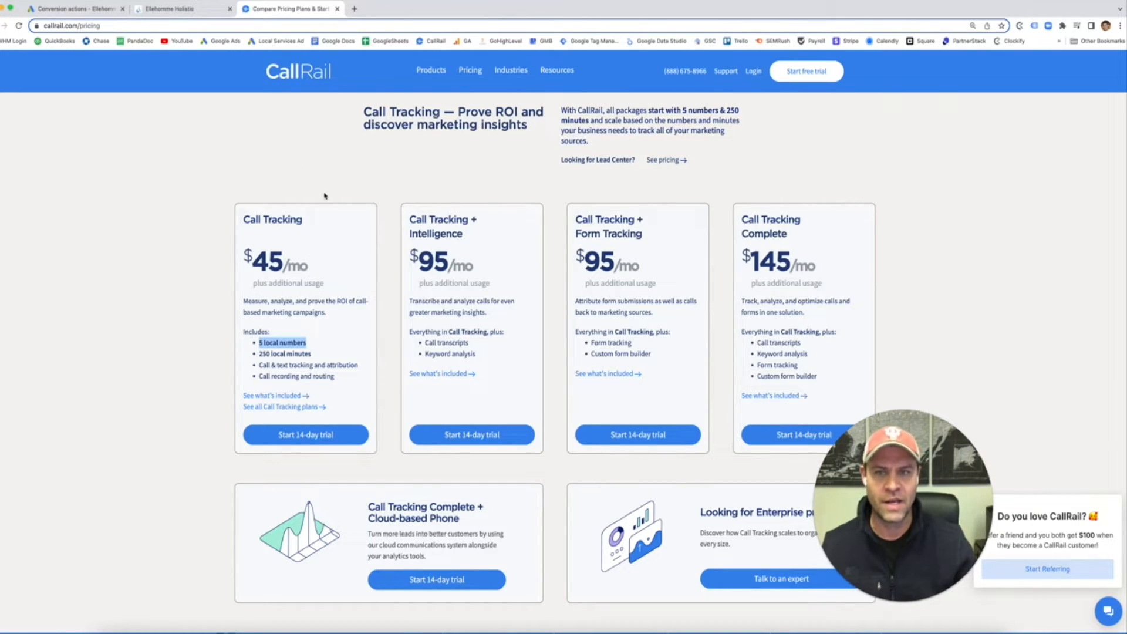
mouse_move(422, 89)
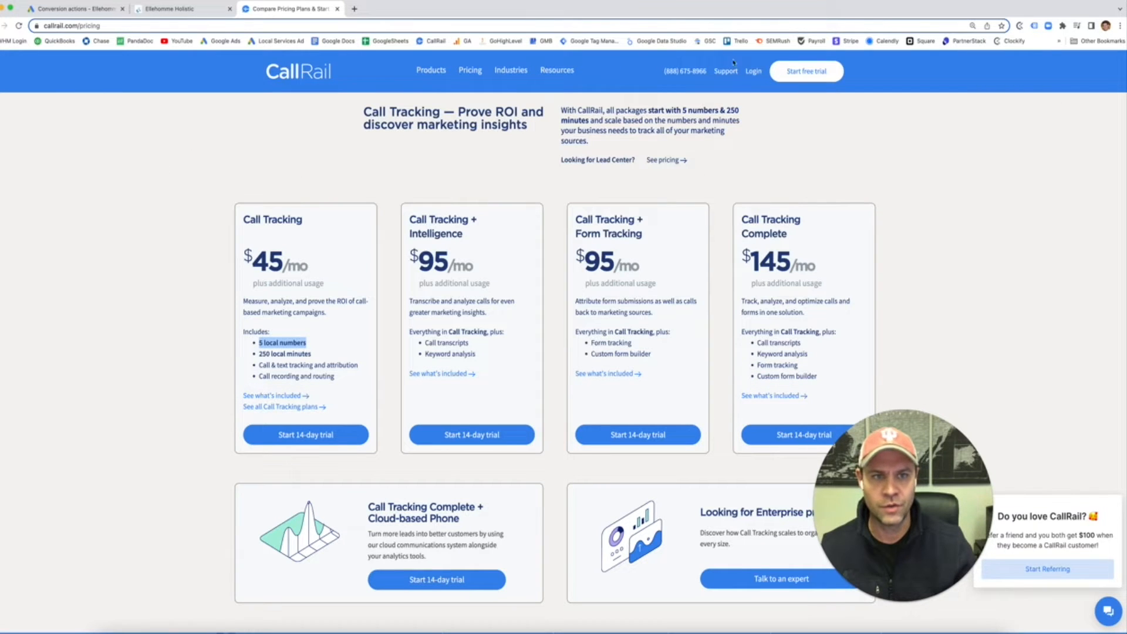
click(751, 72)
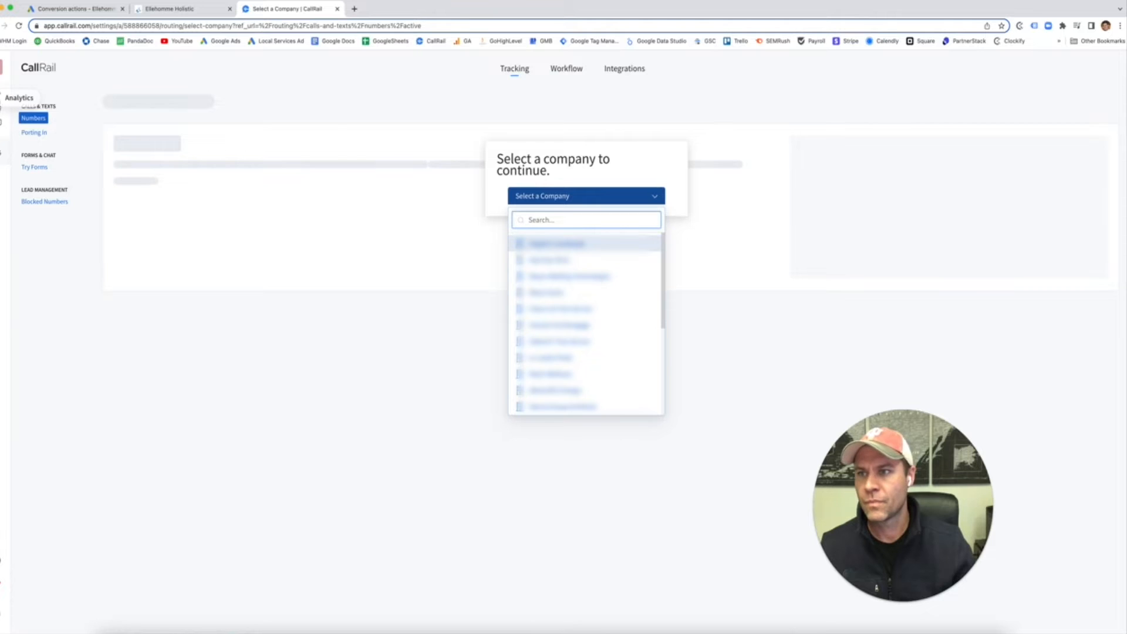
Step: From Account Settings, list All Companies and start creating a new company
click(3, 67)
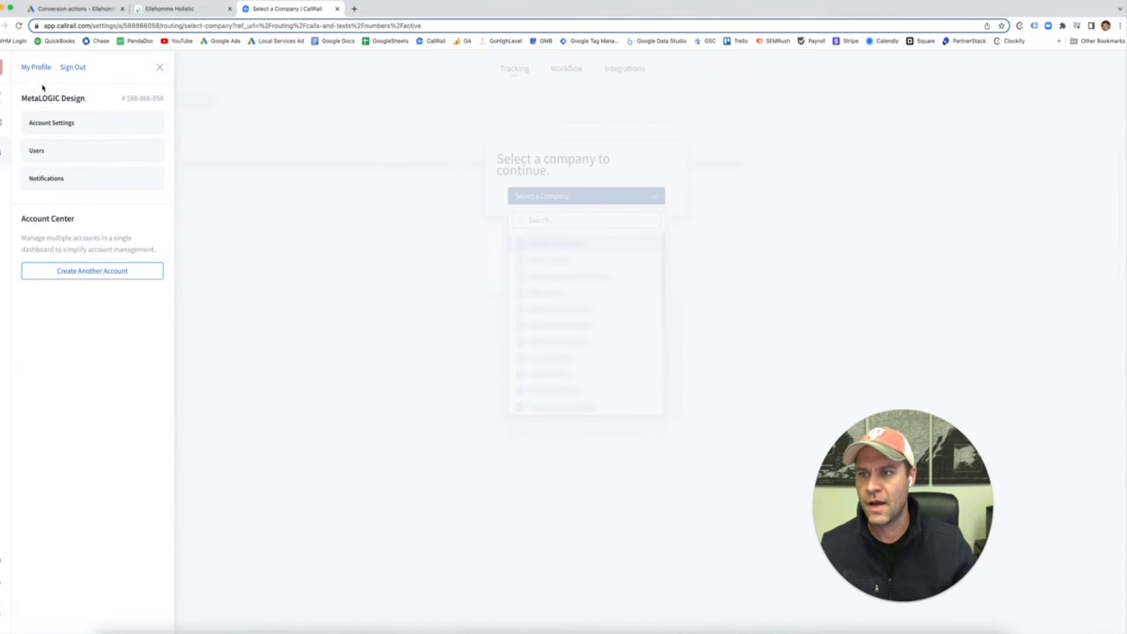
click(61, 125)
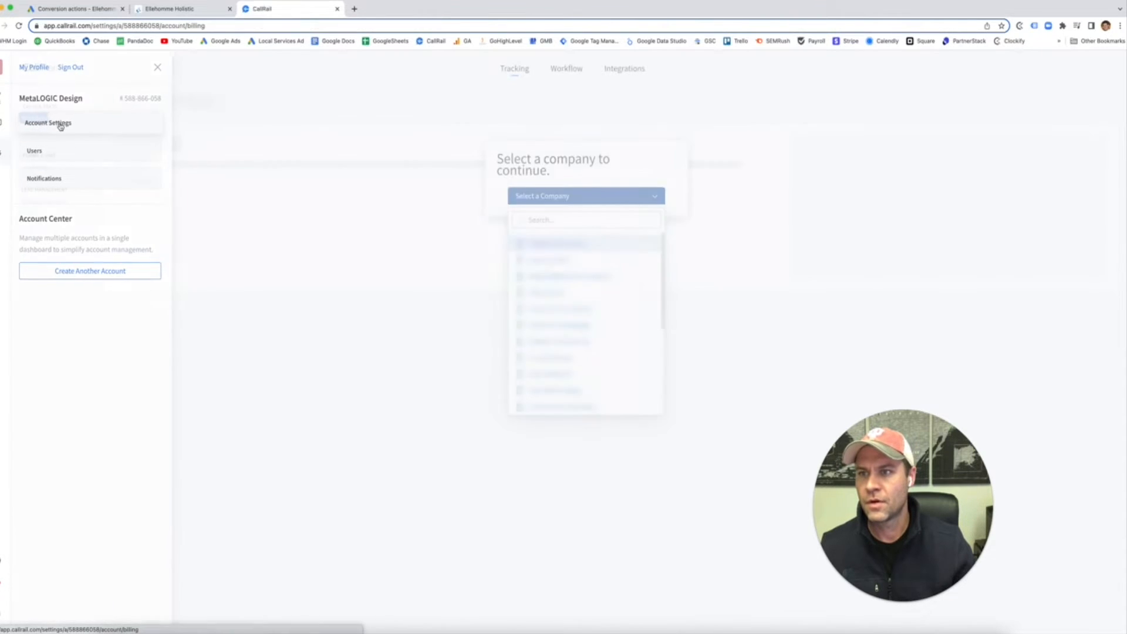
click(47, 183)
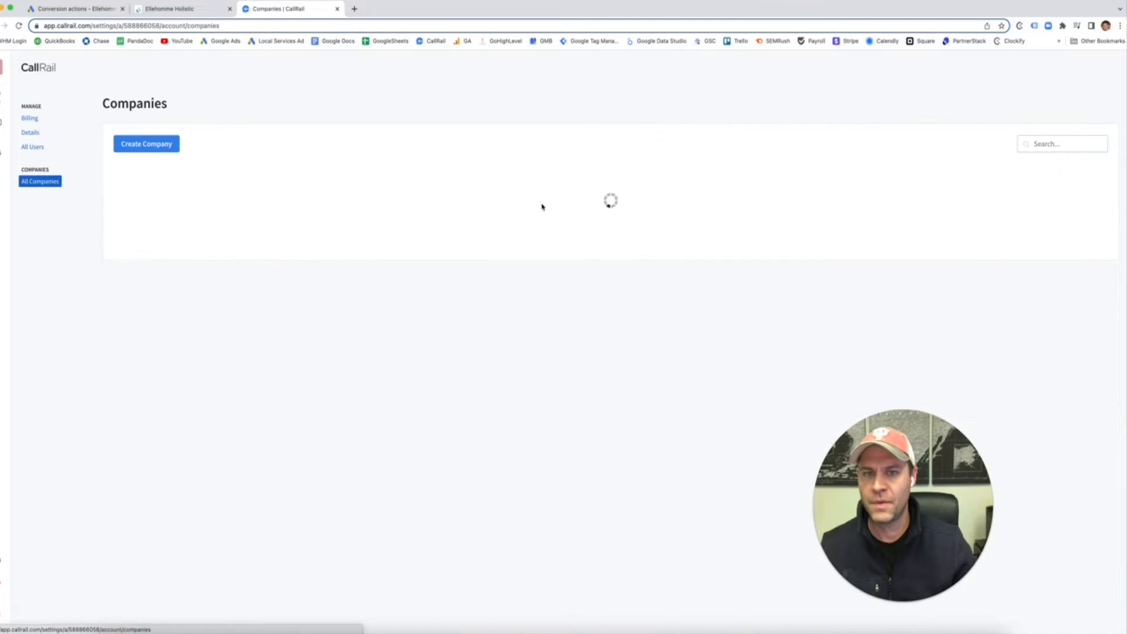
click(159, 146)
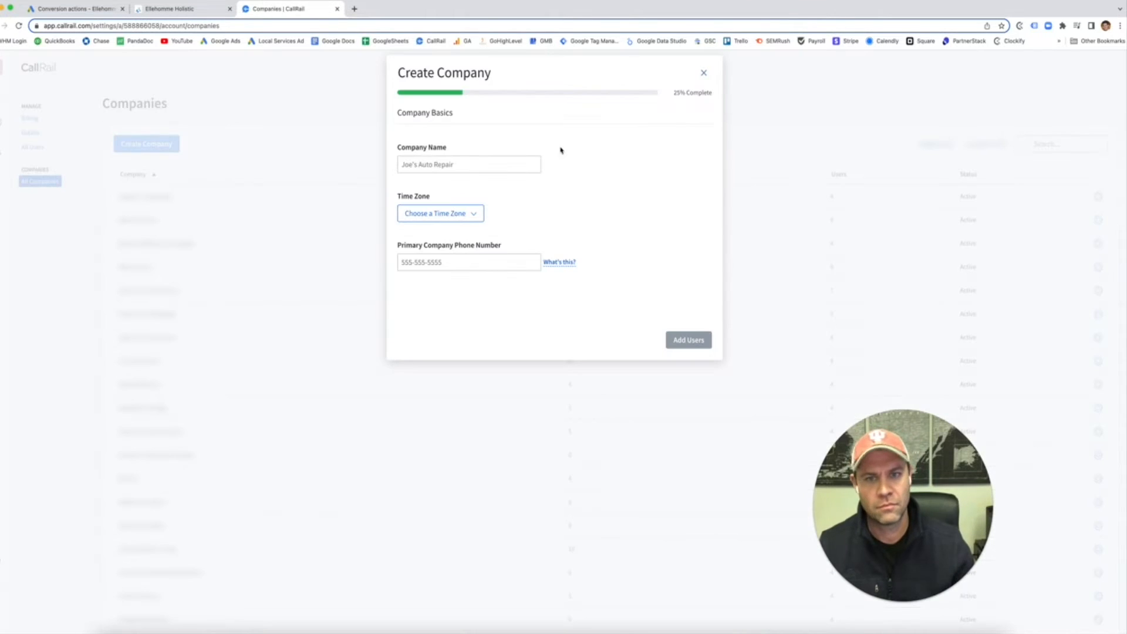
Step: Name the company 'MetaLOGIC Test' with time zone Central Time (US & Canada)
click(464, 165)
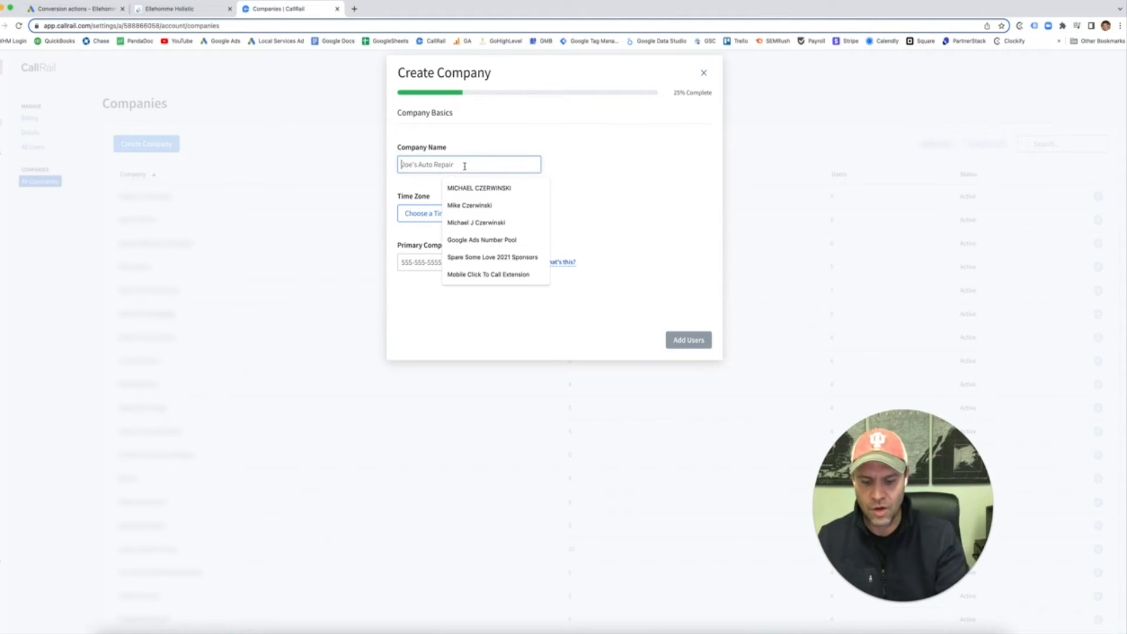
text(MetaL)
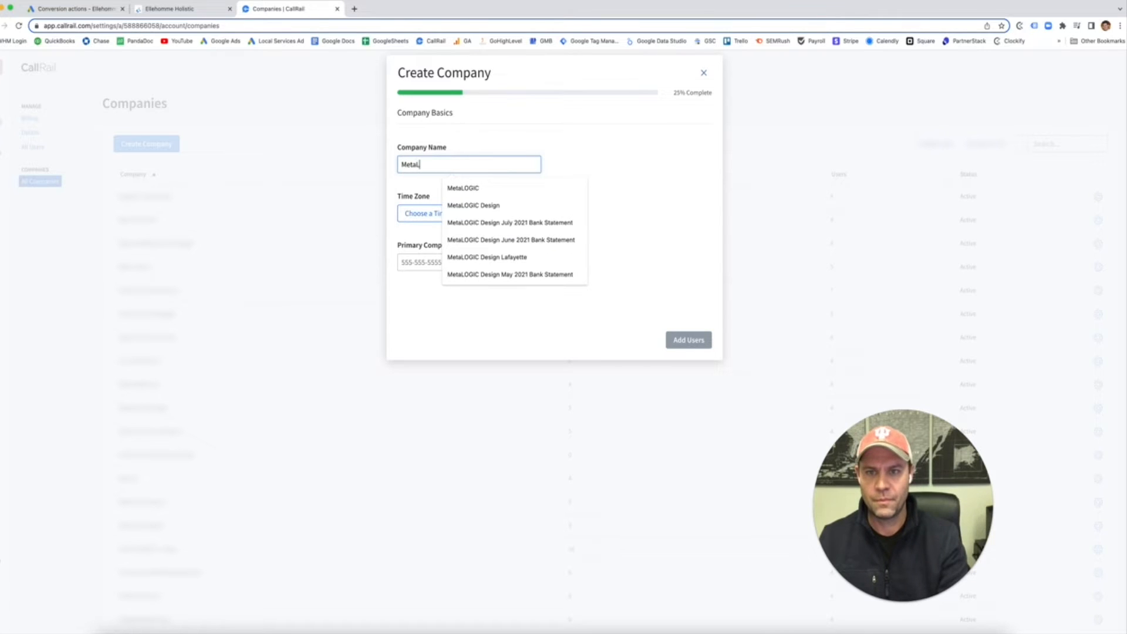
text(OGIC Test)
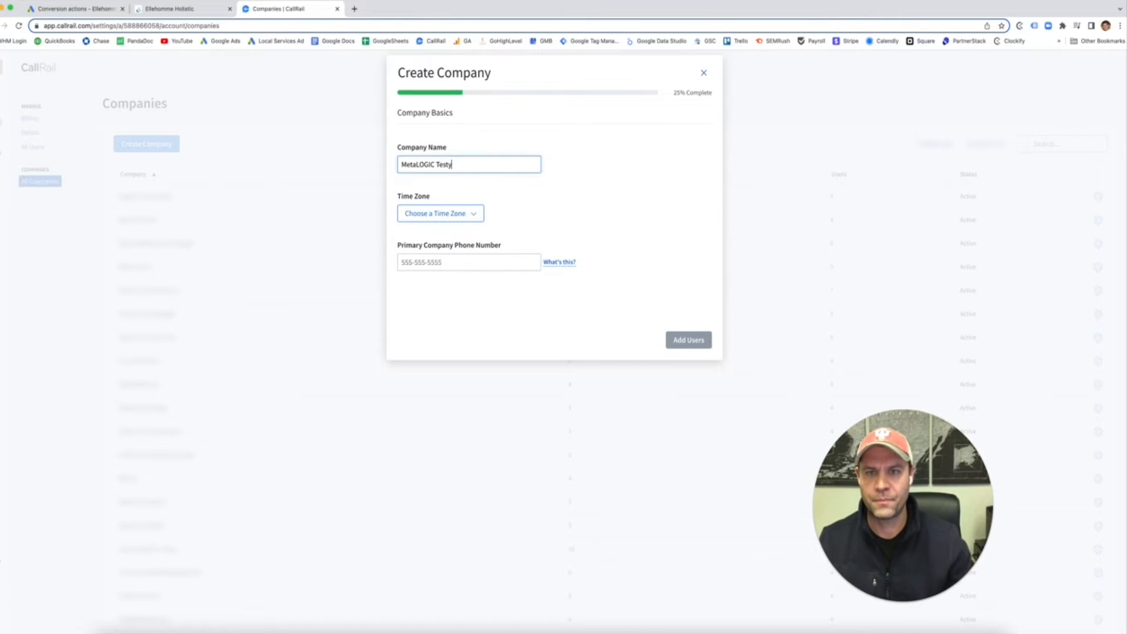
click(438, 213)
scroll(452, 293, down, 5)
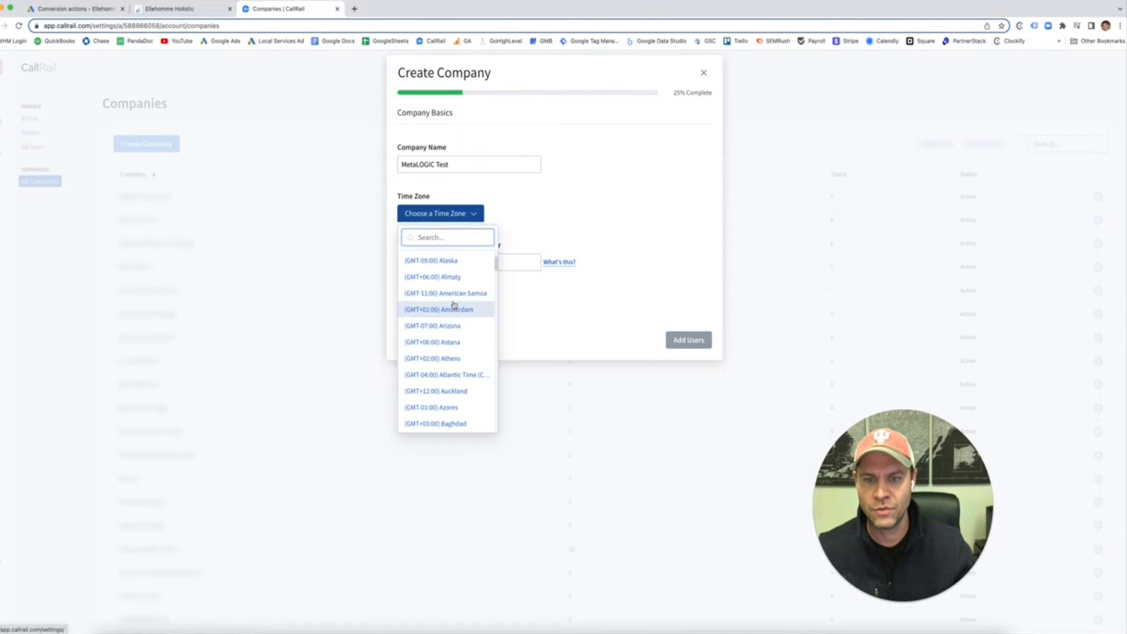
scroll(457, 318, down, 5)
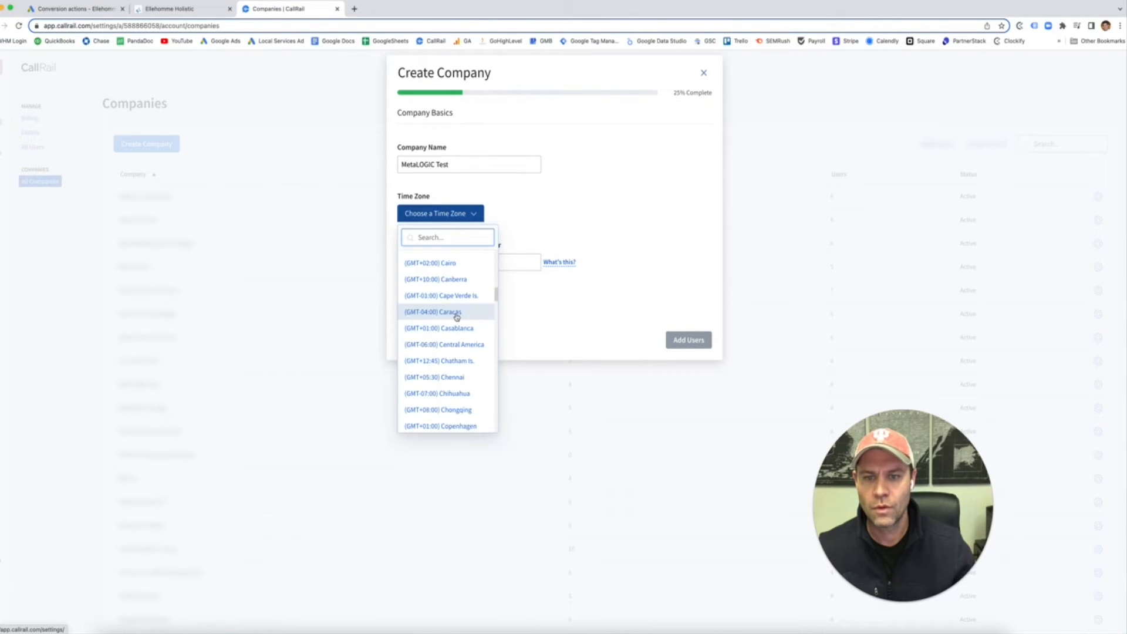
scroll(461, 344, down, 2)
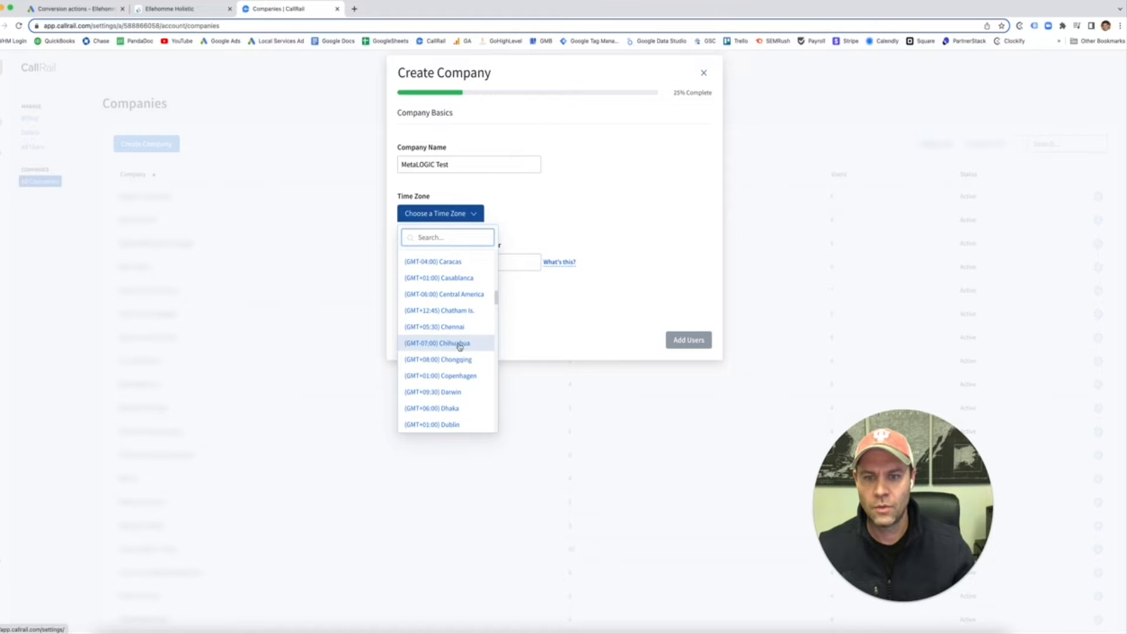
text(chi)
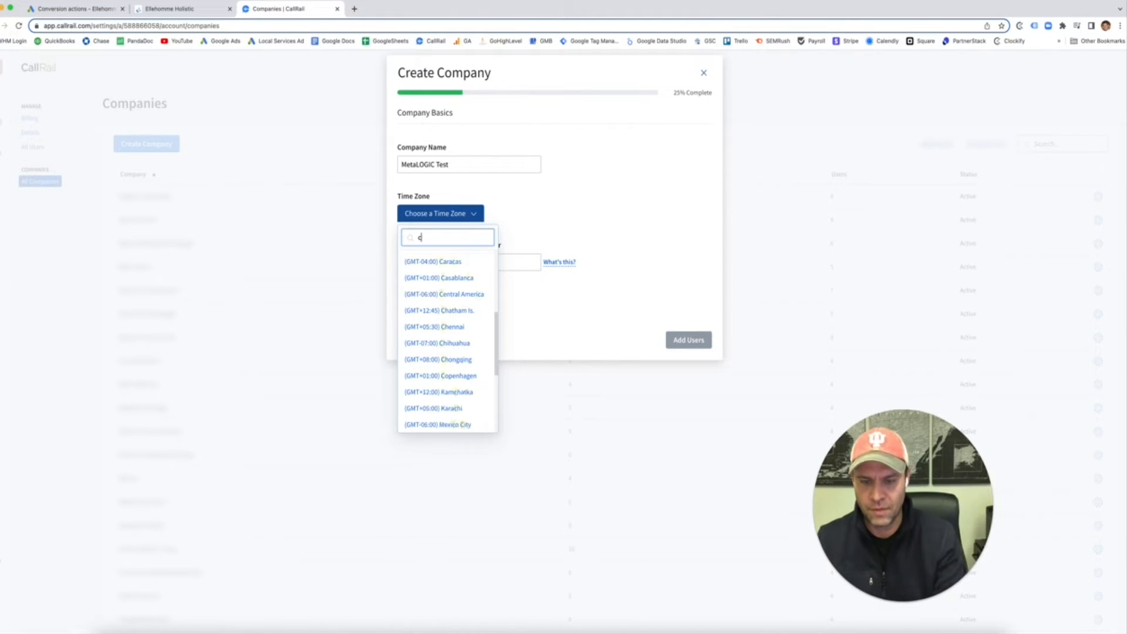
key(BackSpace)
key(BackSpace)
key(BackSpace)
text(cent)
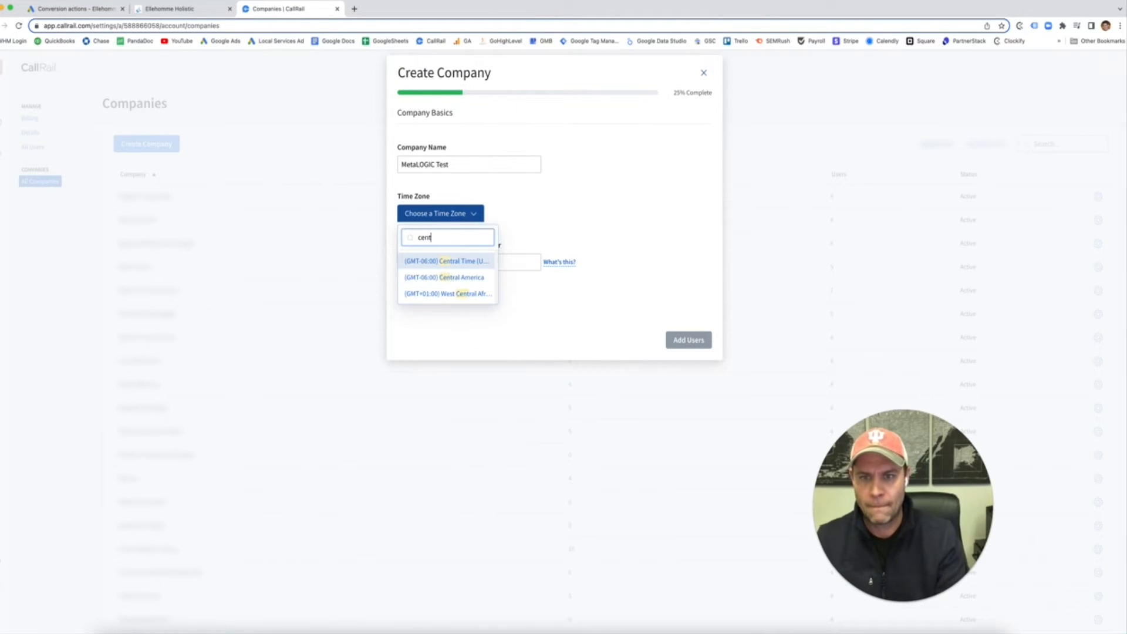
click(470, 262)
Step: Copy the clinic's phone number from its website into the primary company phone field
click(478, 262)
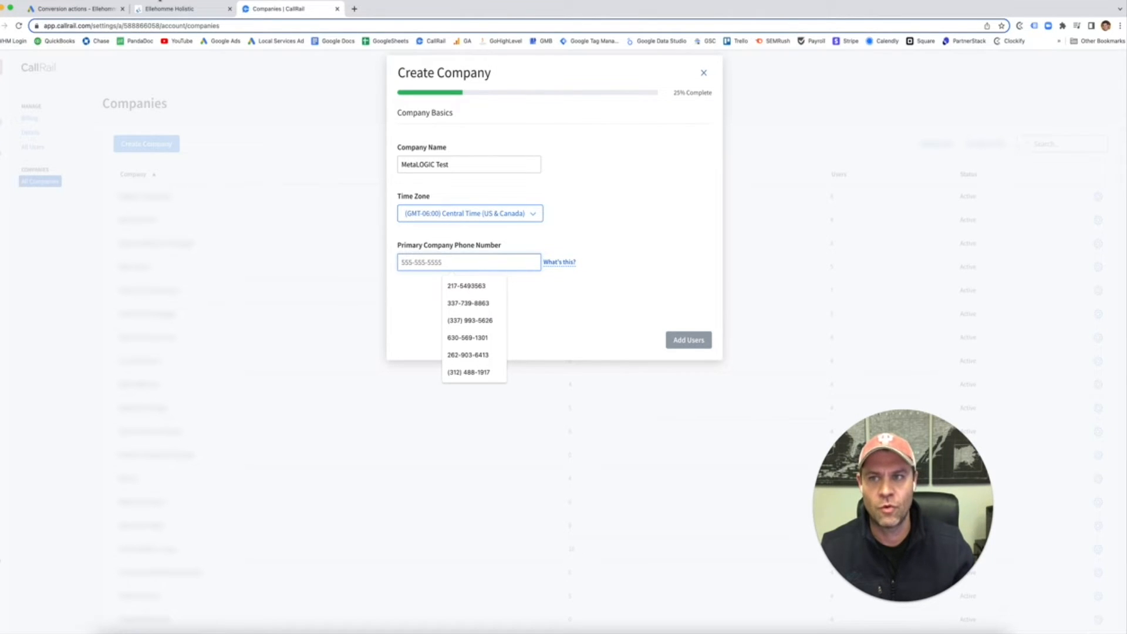
click(176, 9)
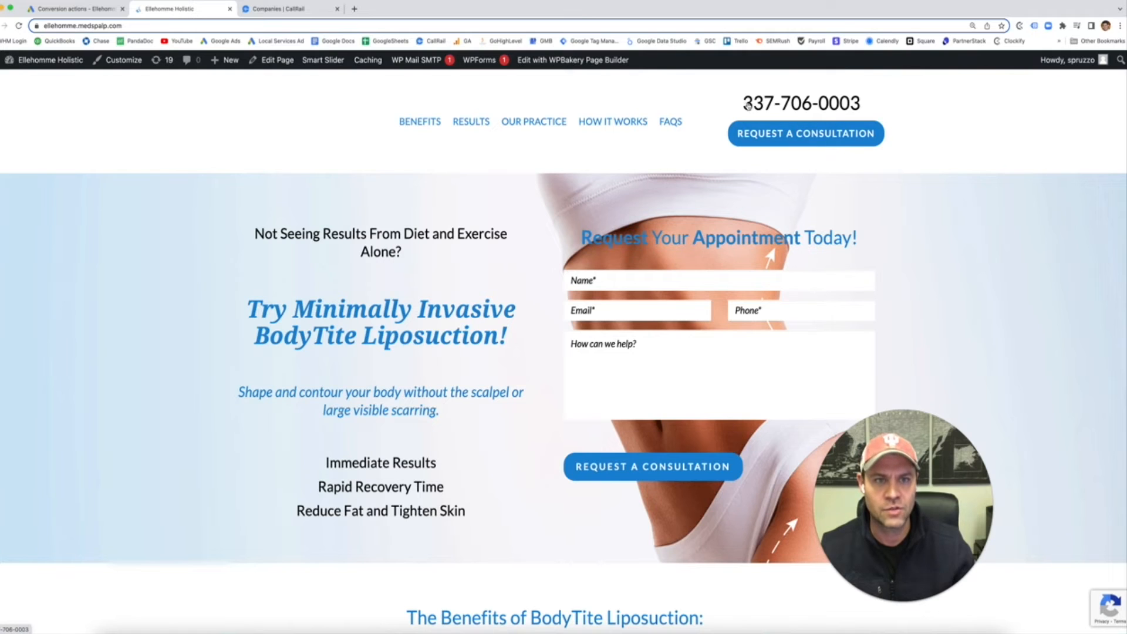
drag(867, 106, 741, 103)
key(super+c)
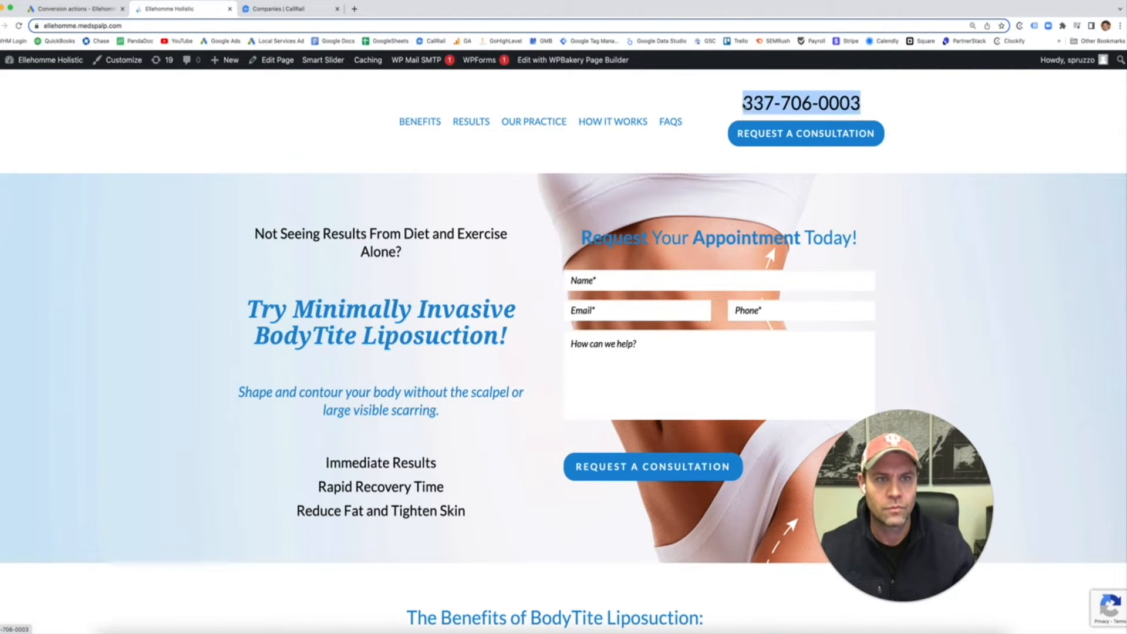
click(288, 8)
click(445, 264)
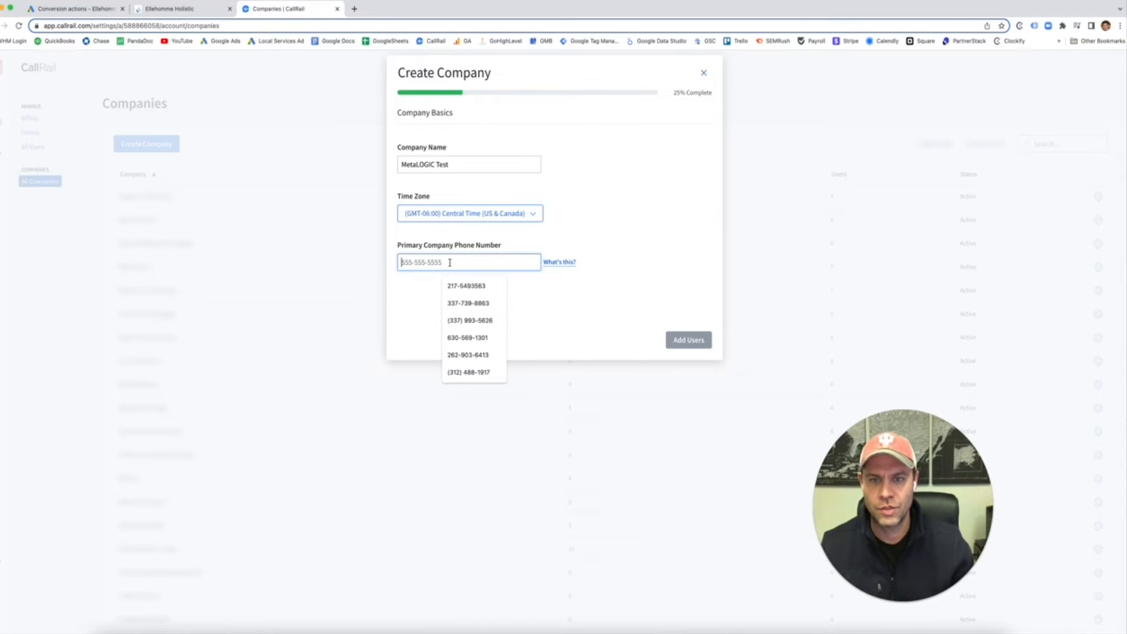
key(super+v)
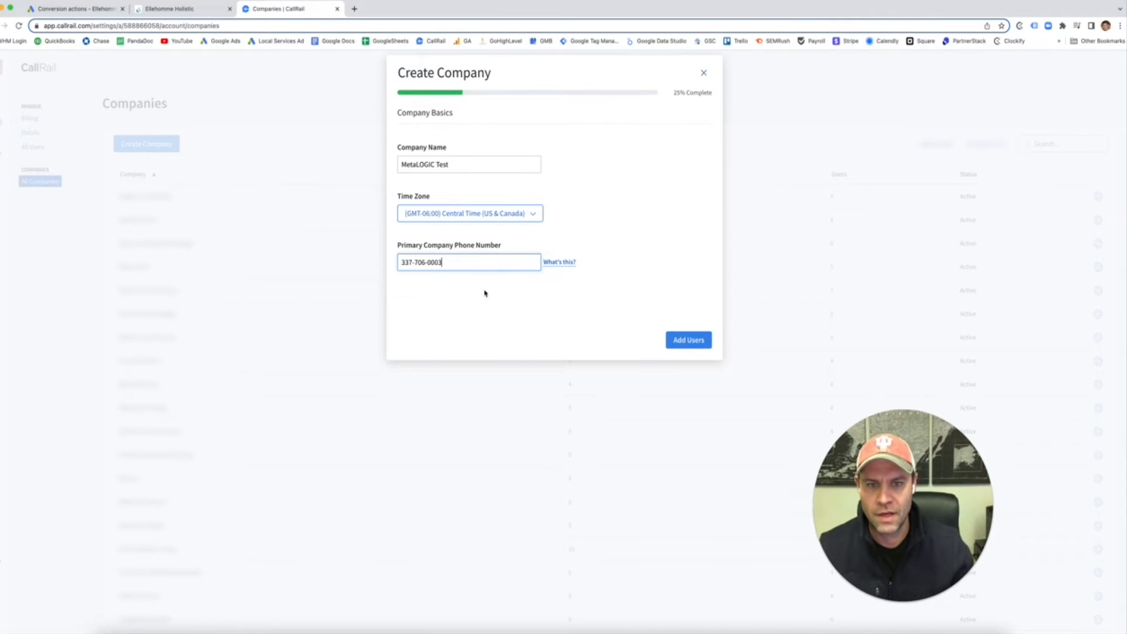
Step: Add users, create the MetaLOGIC Test company, and begin creating its tracking numbers
click(688, 339)
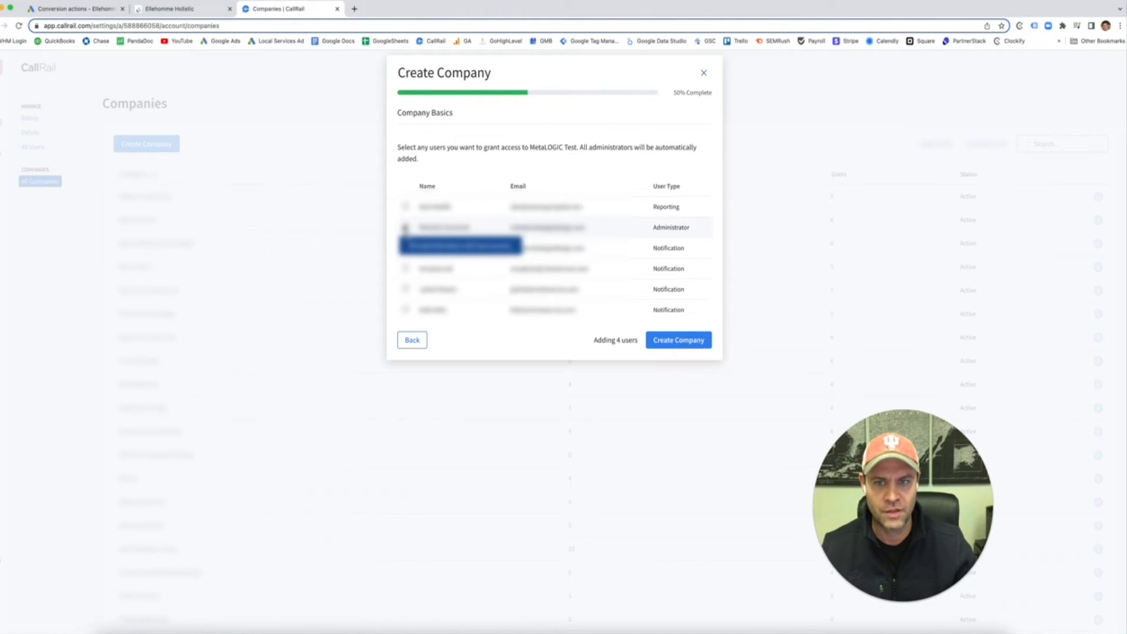
click(675, 341)
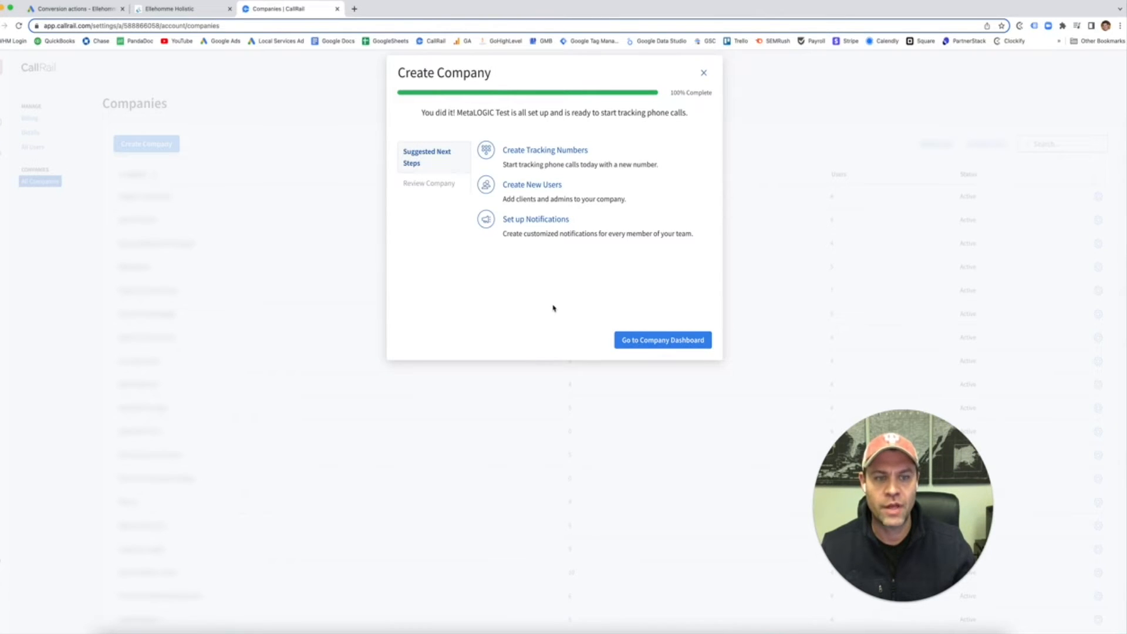
click(537, 152)
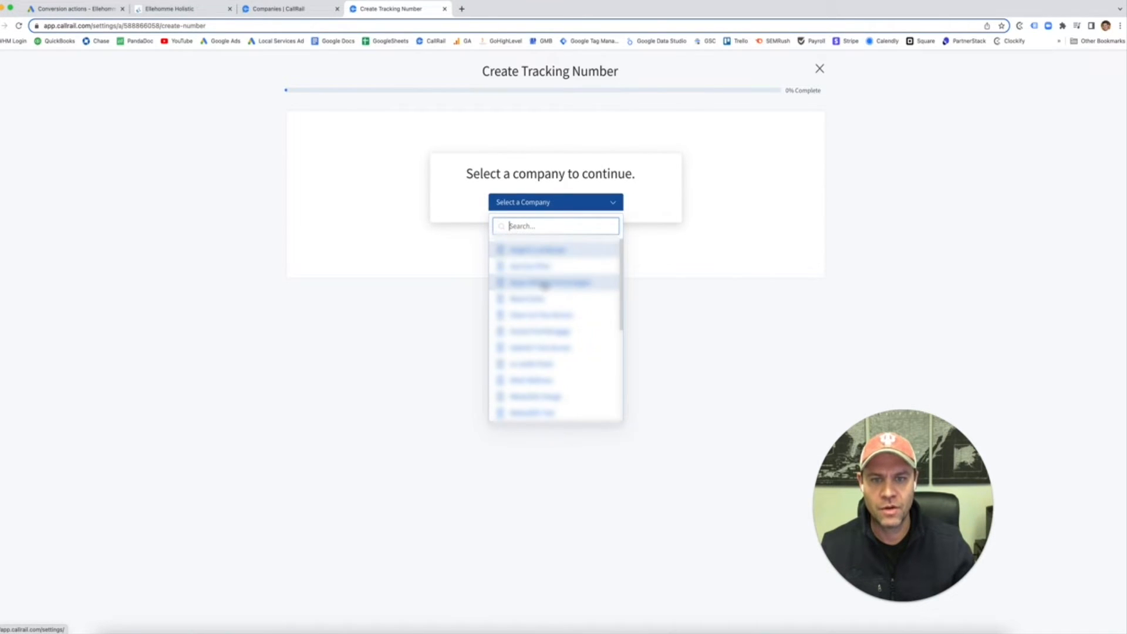
Step: For MetaLOGIC Test, choose online use on the website, tracking calls, keywords and web sessions
scroll(539, 290, down, 2)
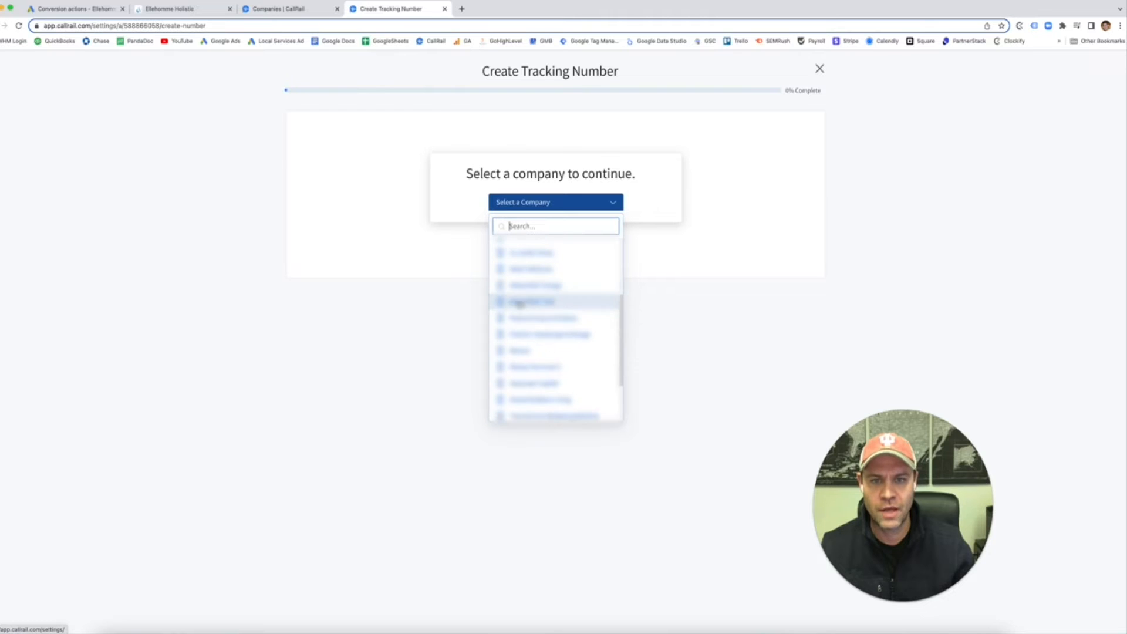
click(524, 302)
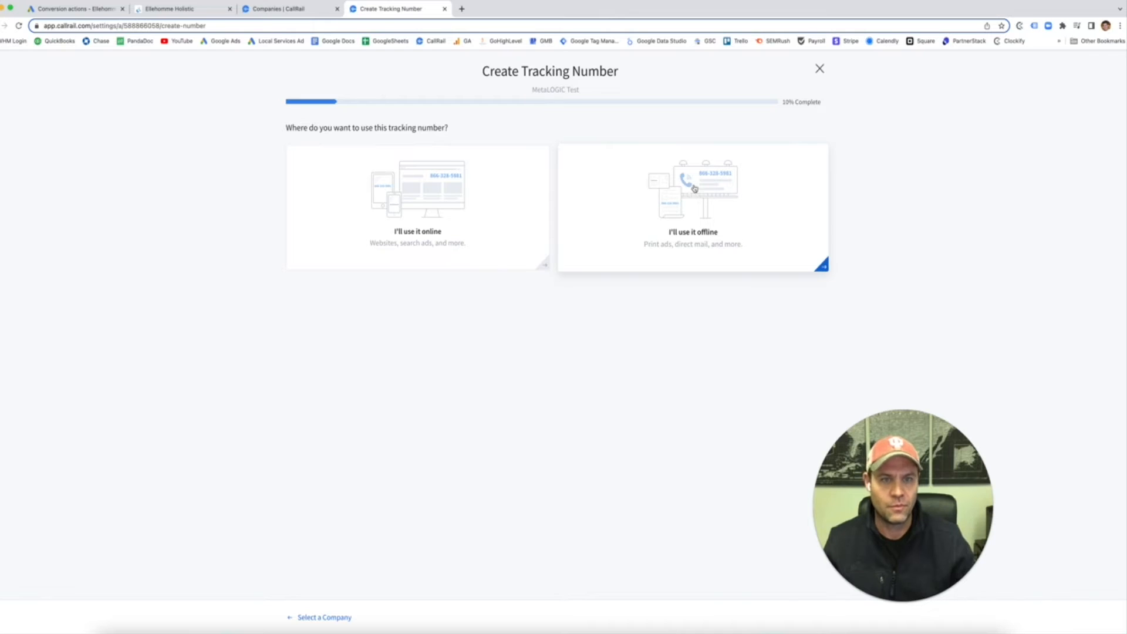
click(437, 199)
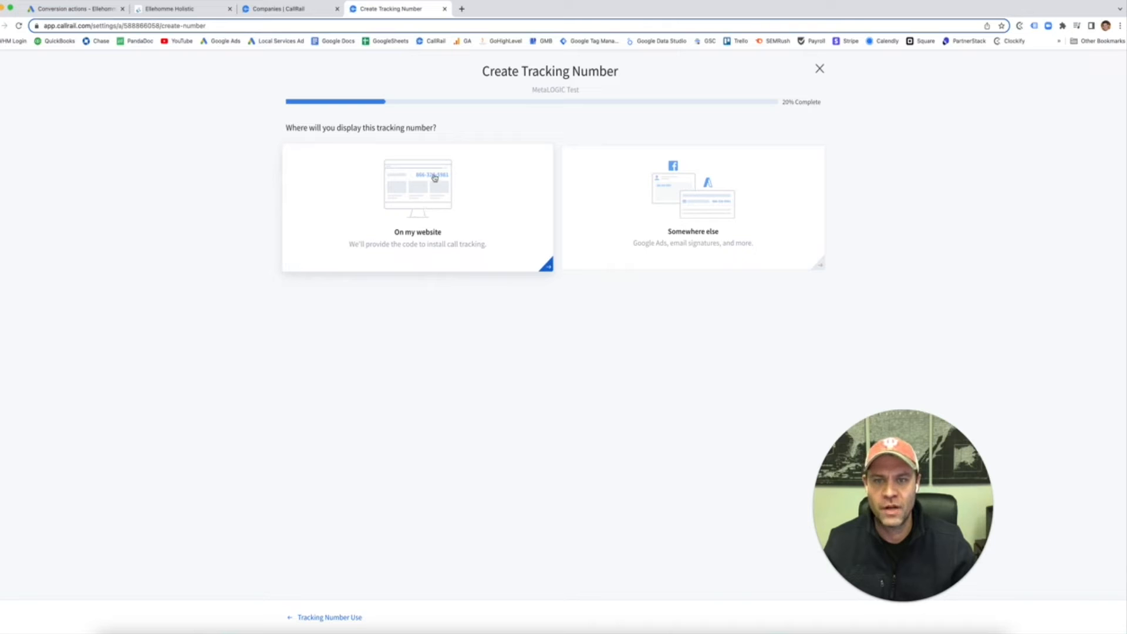
click(412, 194)
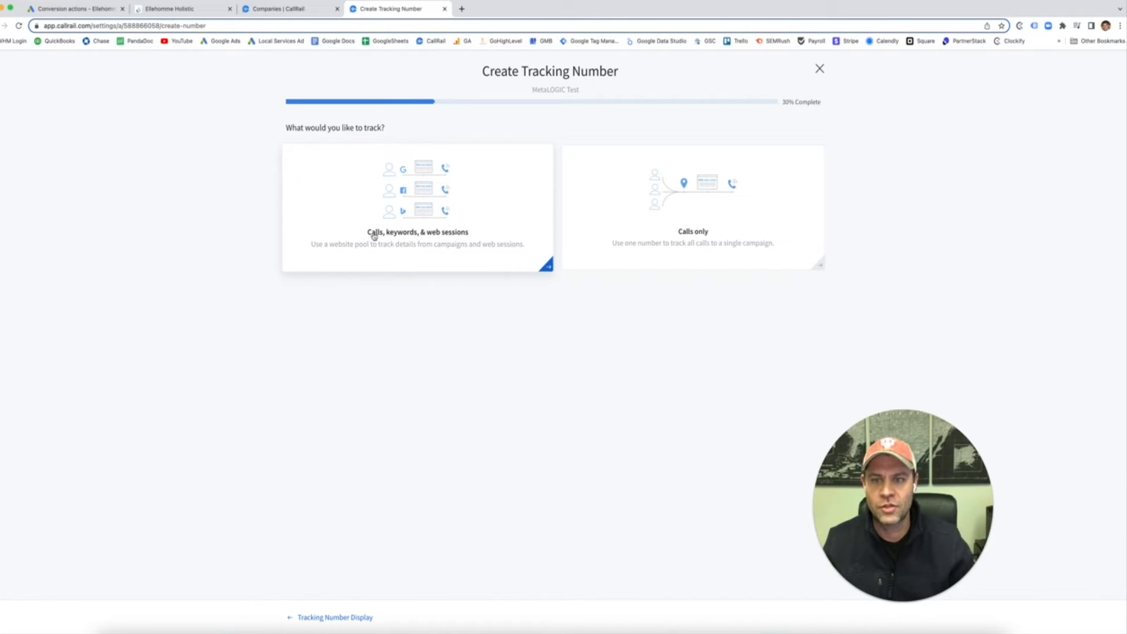
click(419, 194)
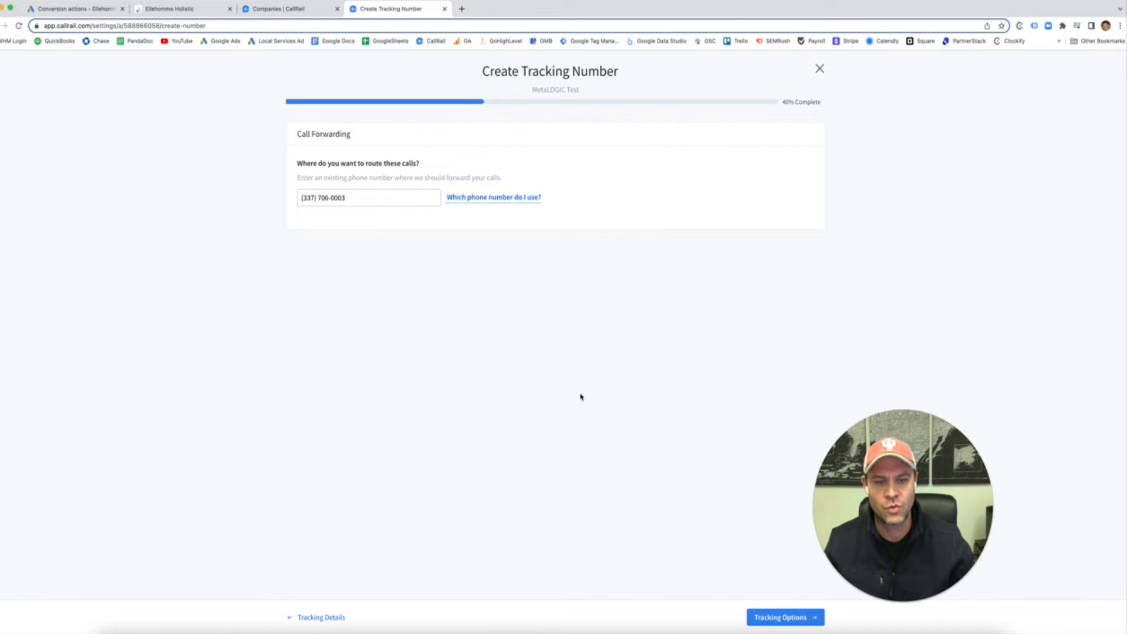
Step: Keep the existing forwarding number and track only visitors from Google Ads
click(756, 617)
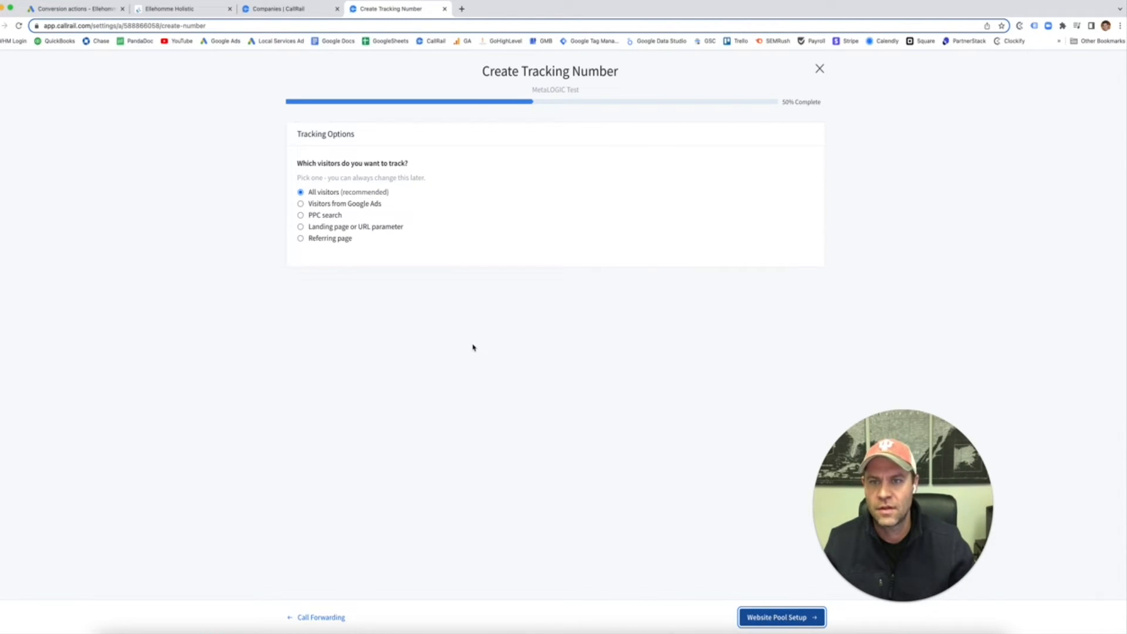
click(339, 205)
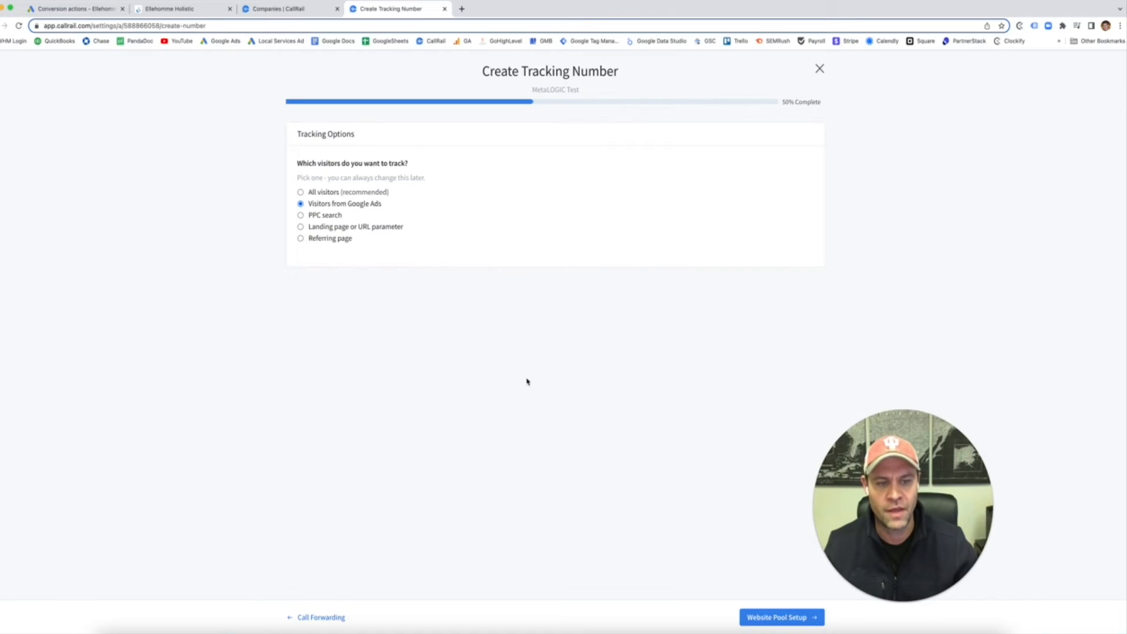
click(760, 617)
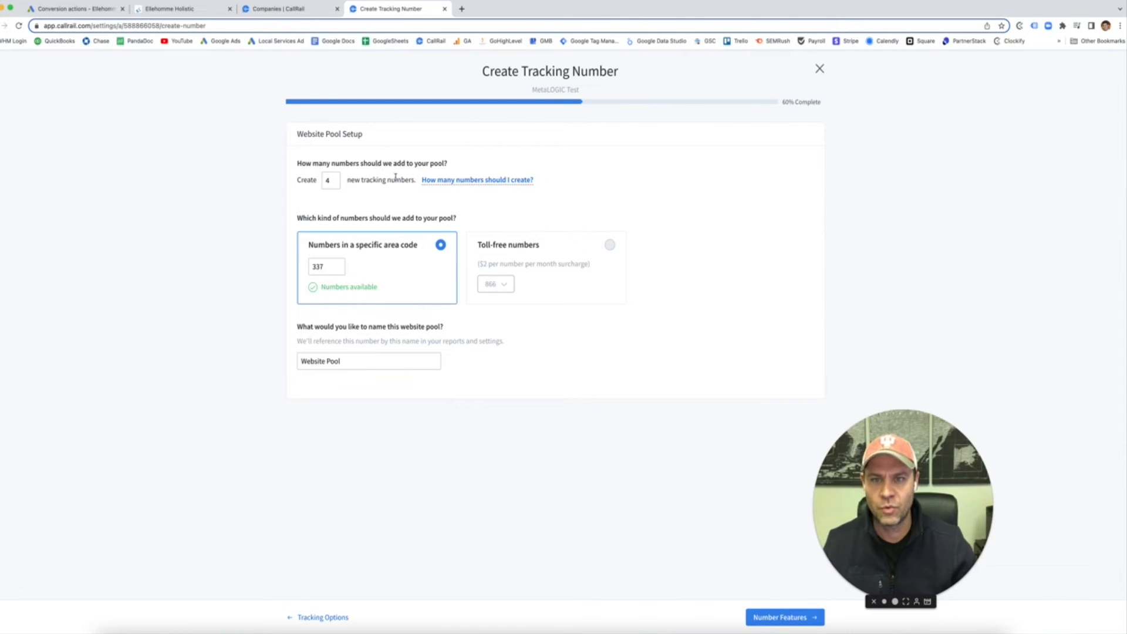
Step: Switch to the Ellehomme Holistic website to check the phone number it shows
mouse_move(454, 183)
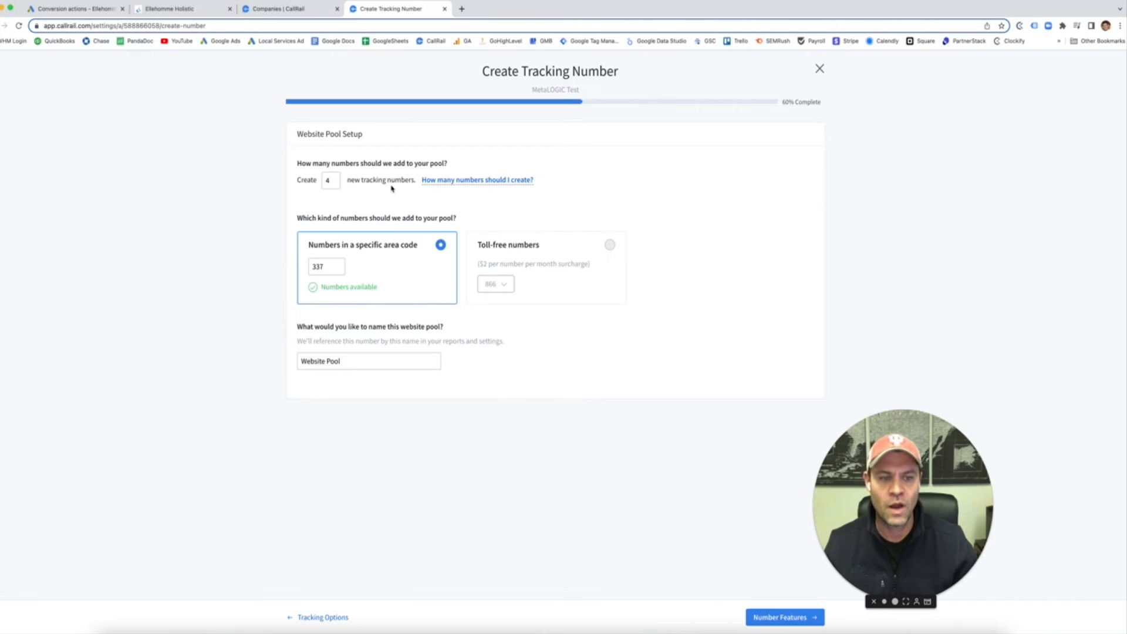
click(177, 10)
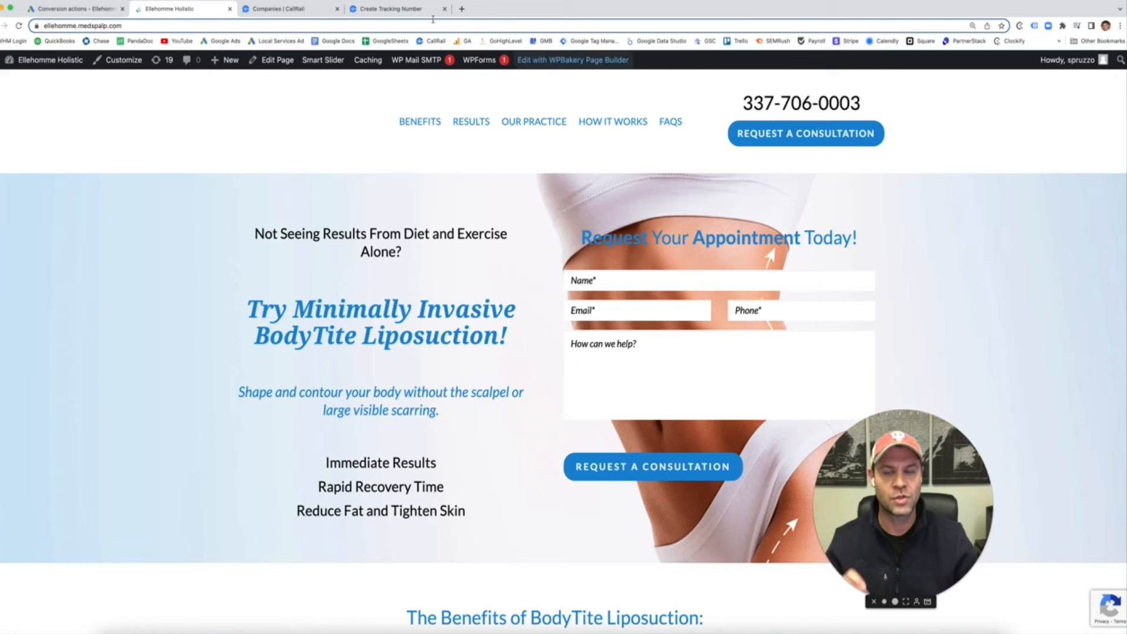
Step: Return to CallRail's Create Tracking Number wizard at the Website Pool Setup step
click(298, 10)
click(378, 9)
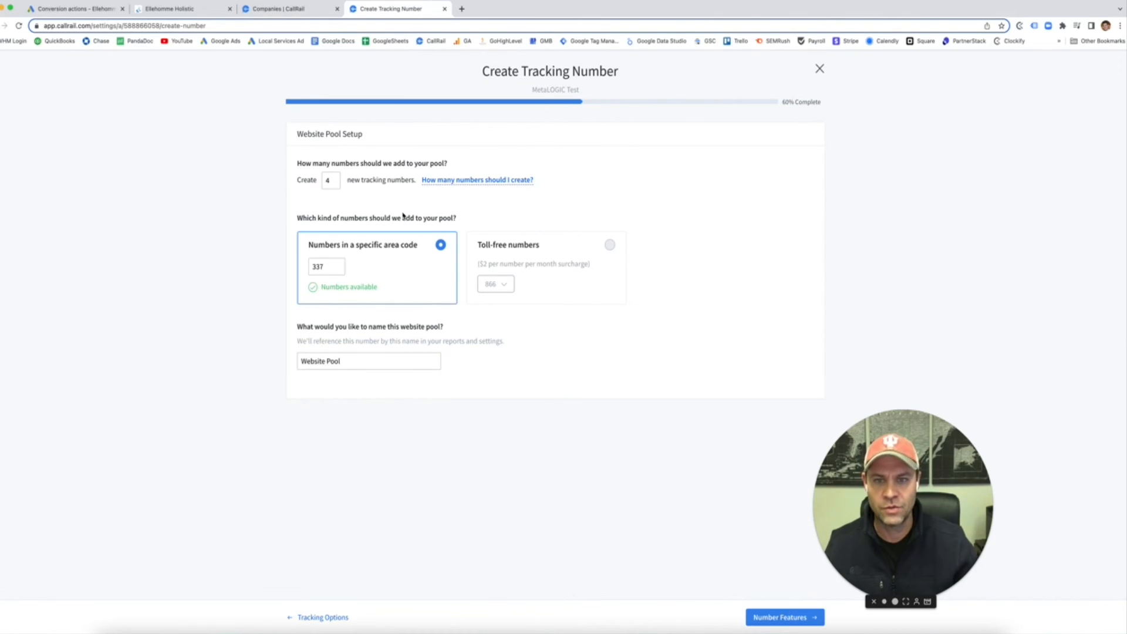
Step: Rename the pool to 'Google Ads Website Pool' and continue to Number Features
triple_click(357, 360)
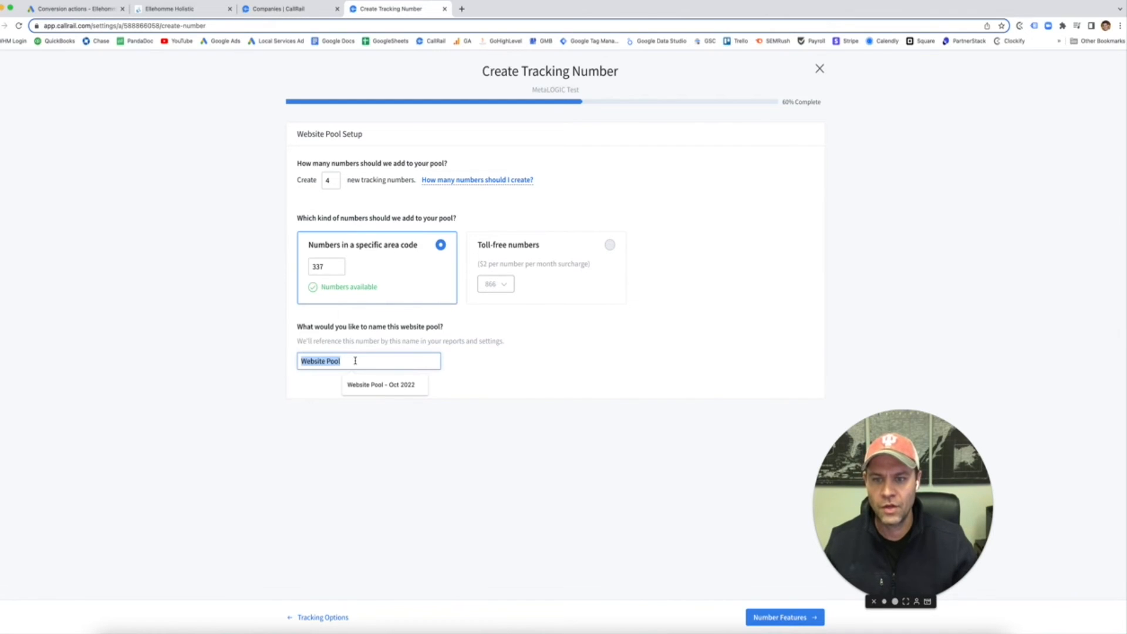
text(Google A)
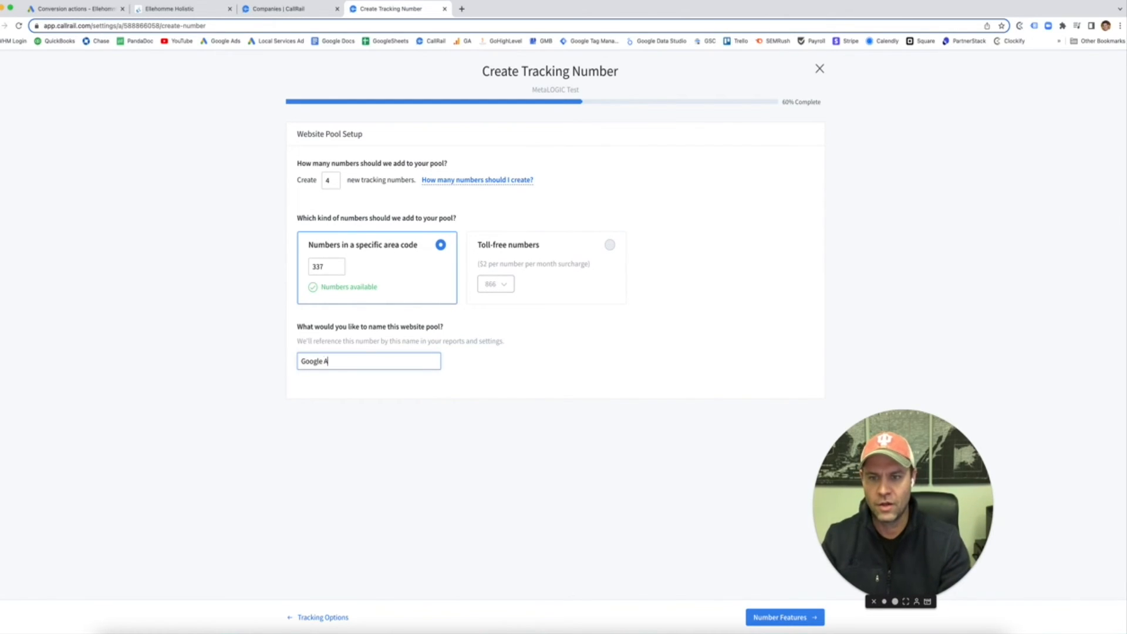
text(ds Web)
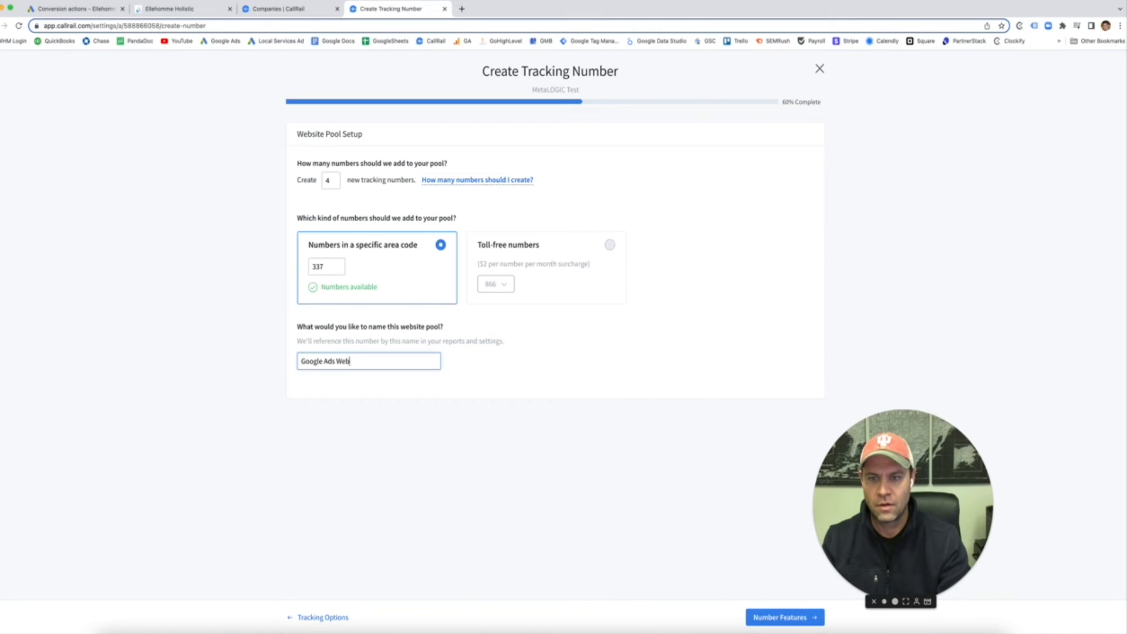
text(site Pool)
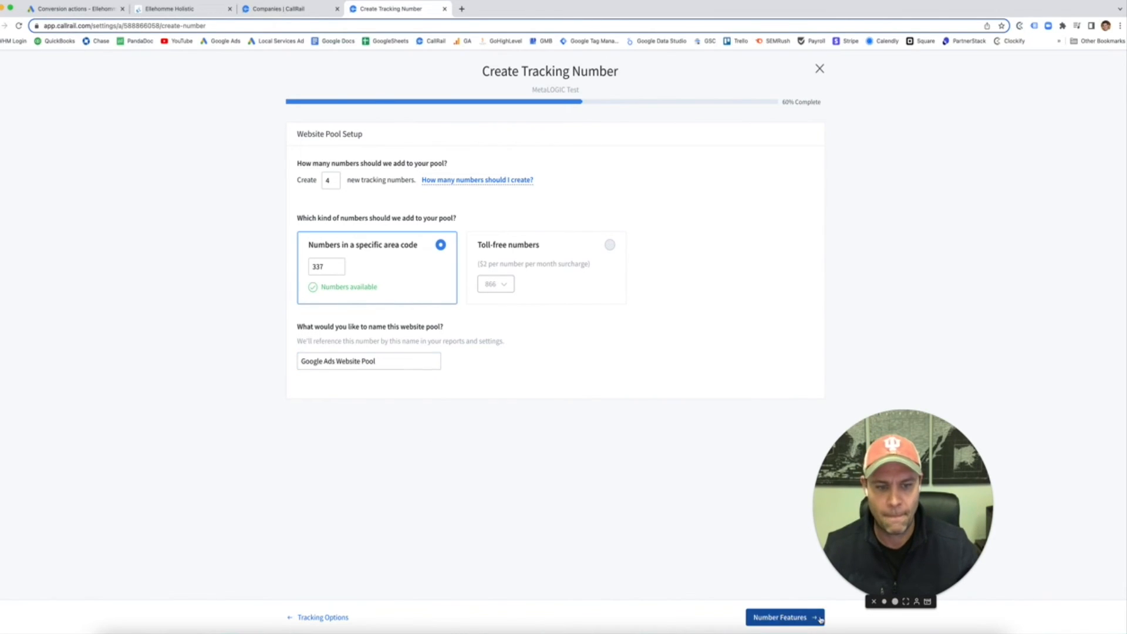
click(770, 616)
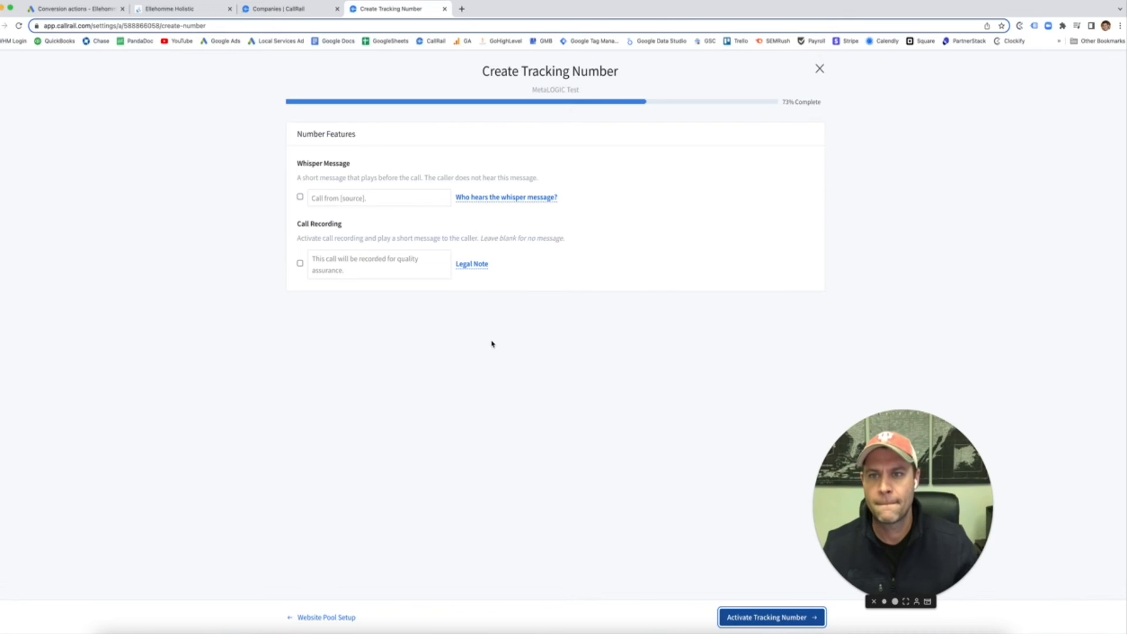
Step: Enable the whisper message, replacing [source] so it reads 'Call from Google Ads'
click(300, 199)
double_click(330, 197)
click(338, 197)
click(382, 198)
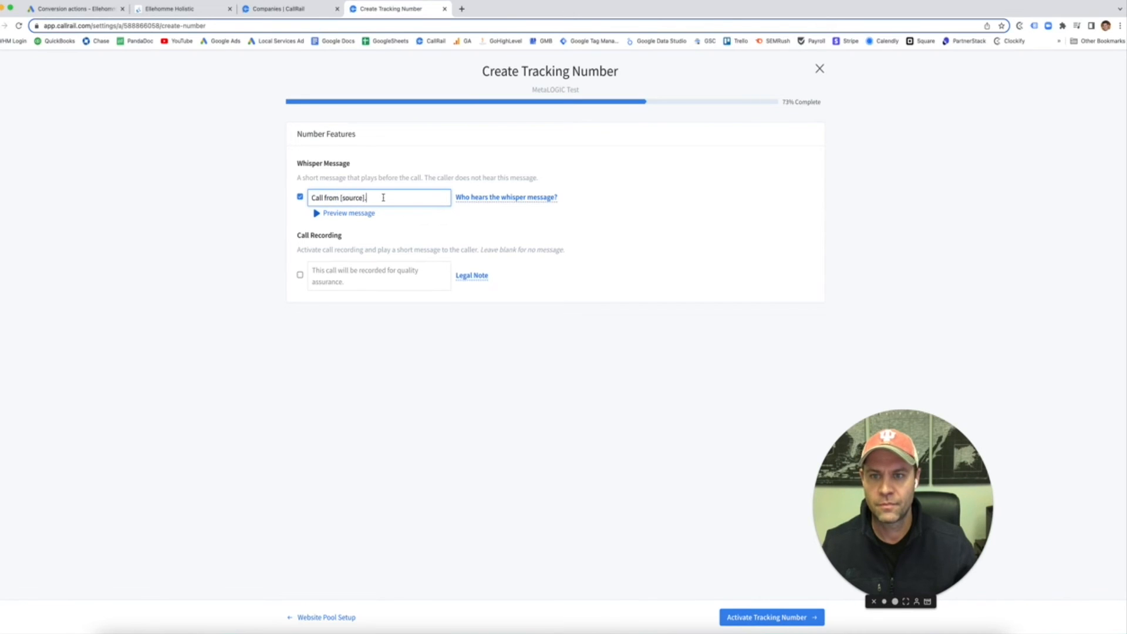
key(BackSpace)
key(BackSpace)
key(BackSpace)
key(BackSpace)
key(BackSpace)
key(BackSpace)
key(BackSpace)
key(BackSpace)
key(BackSpace)
text(Google Ads)
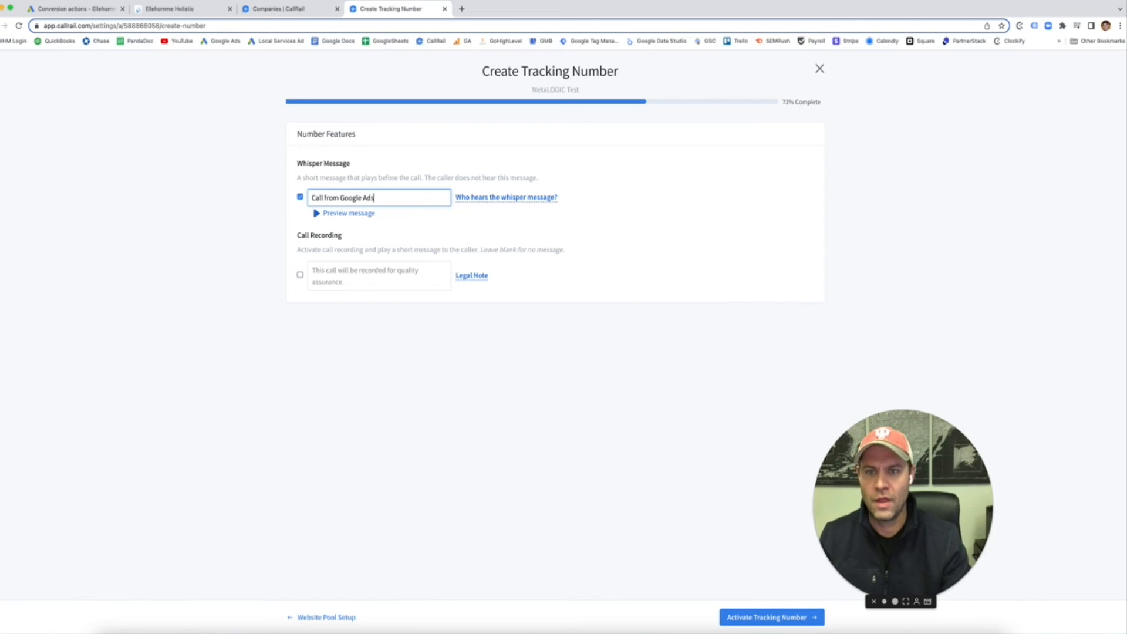
Step: Turn on call recording with the 'recorded for quality assurance' notice
click(356, 275)
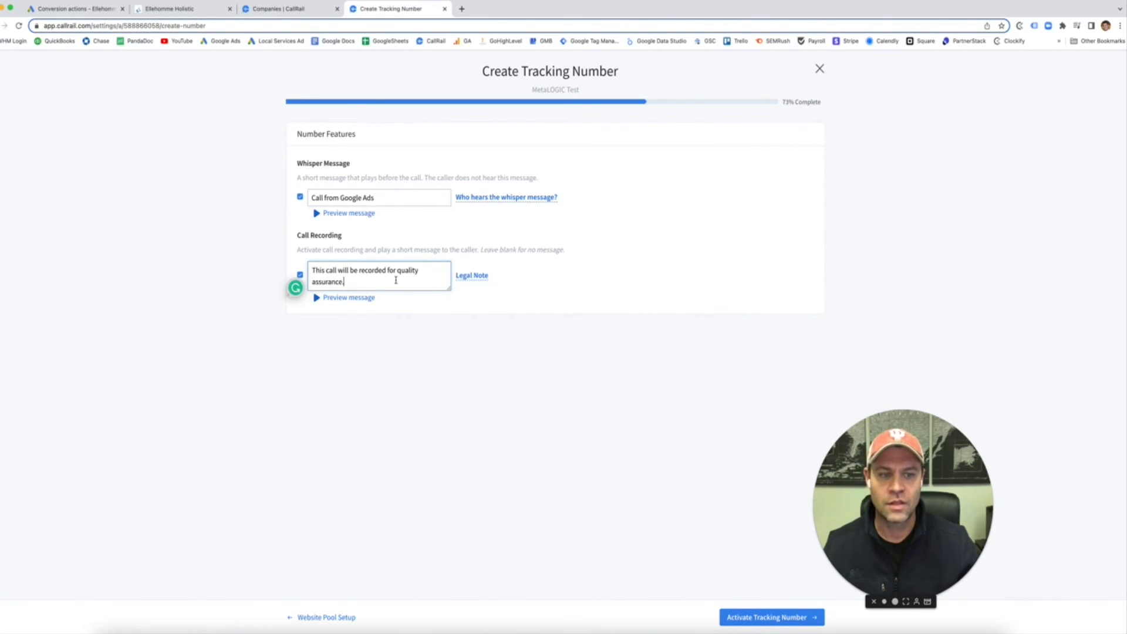
mouse_move(474, 280)
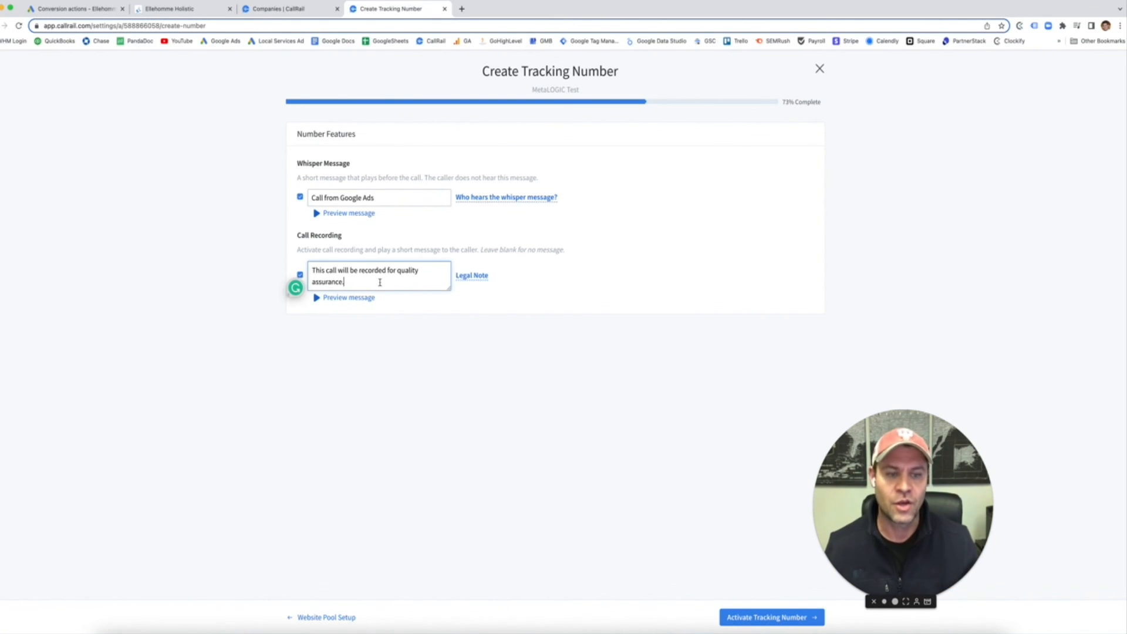
click(422, 379)
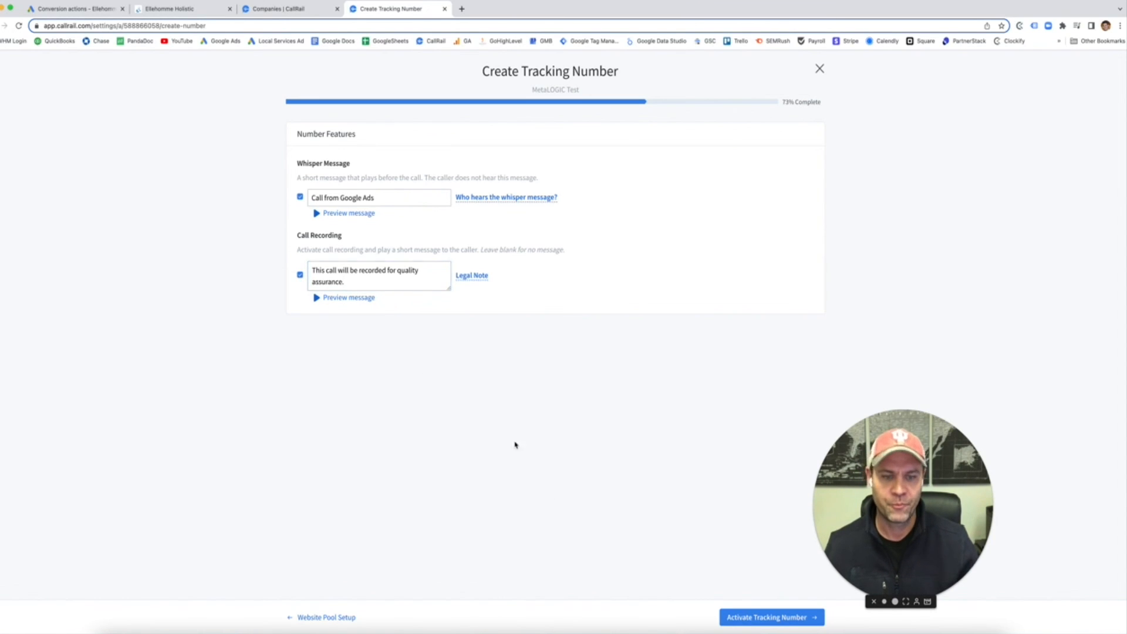
Step: Activate the Google Ads Website Pool tracking numbers in area code 337
click(744, 617)
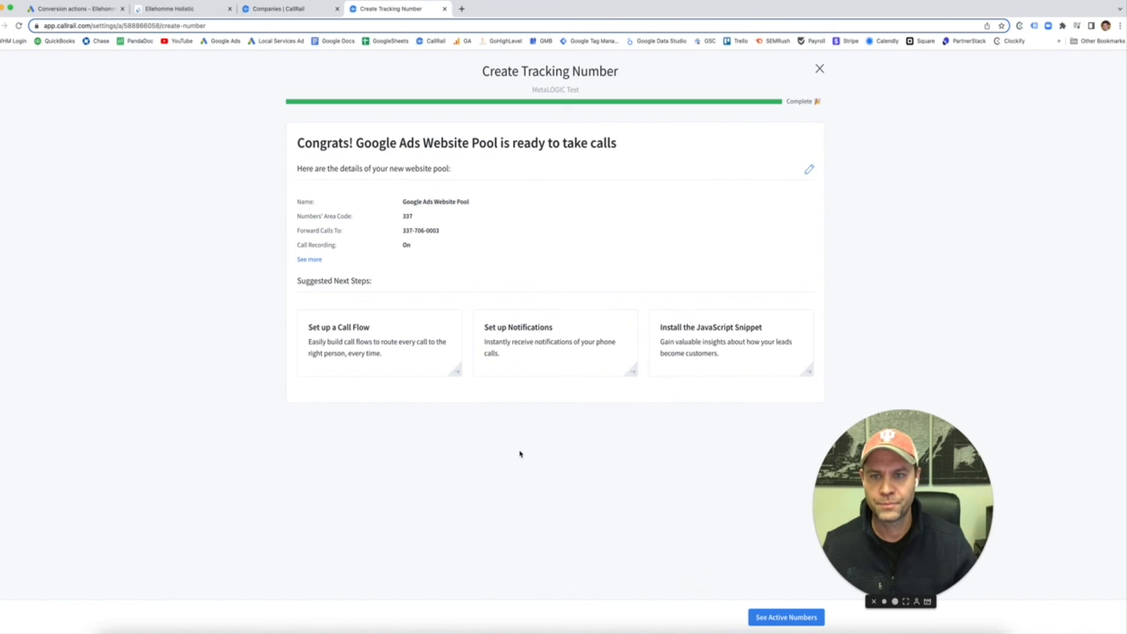